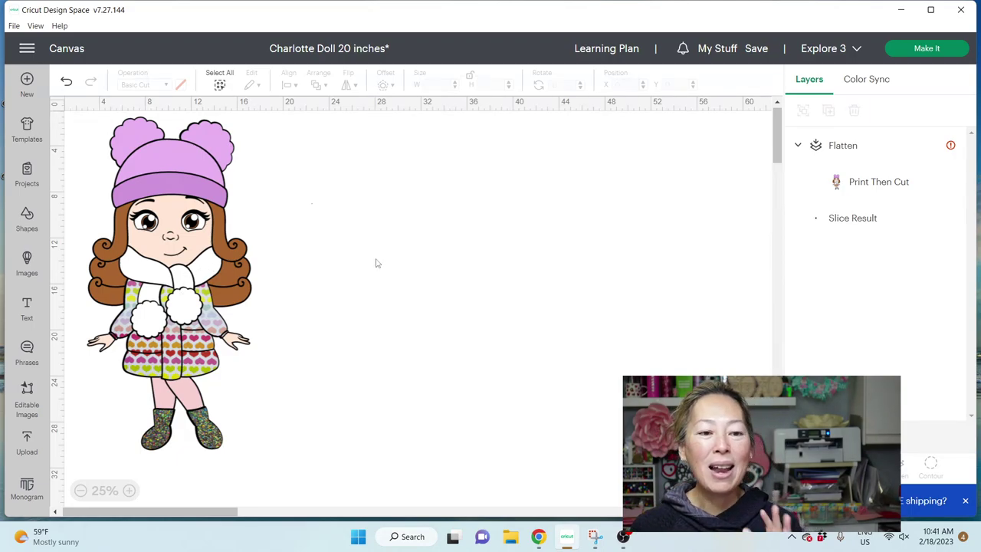
Step: Delete the tiny leftover Slice Result layer, then reselect the flattened doll group
click(199, 256)
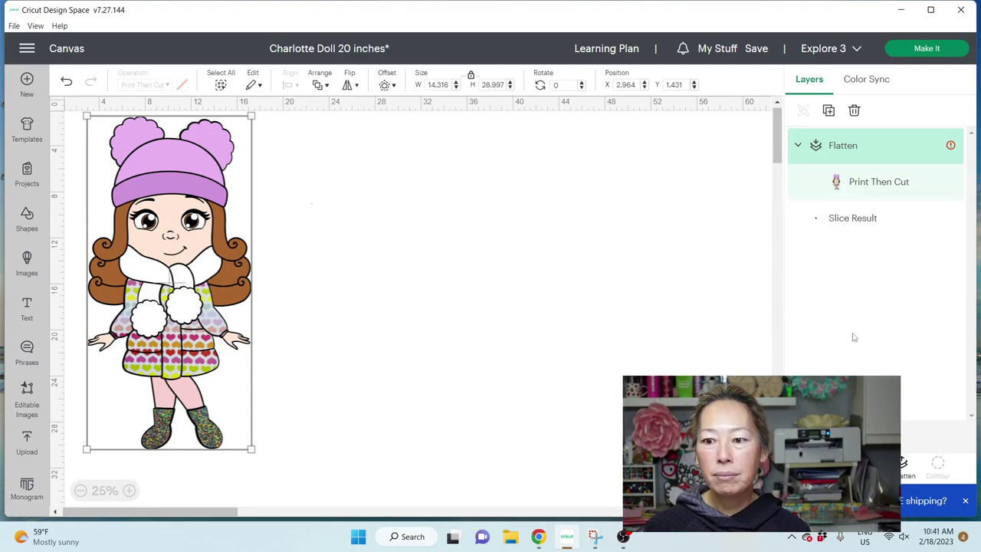
click(845, 220)
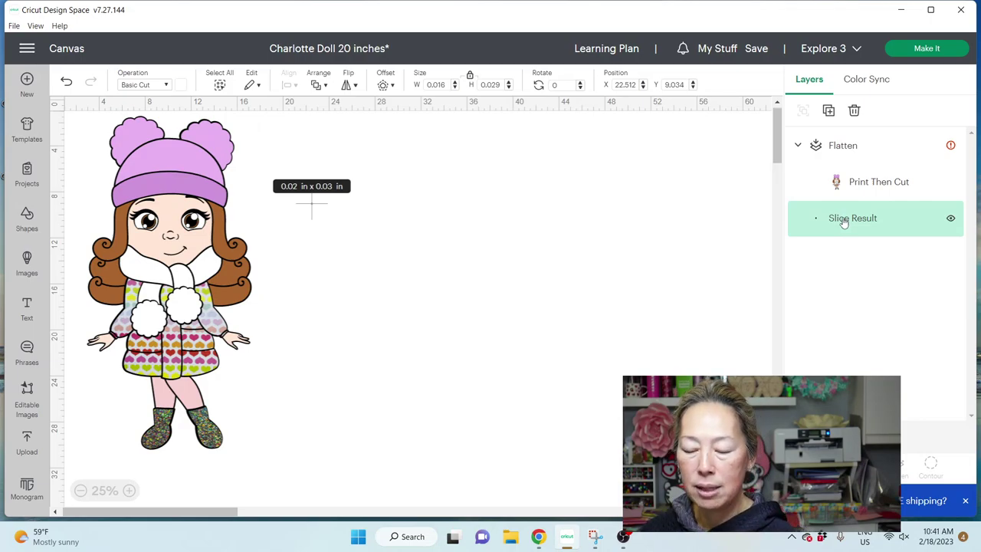
key(Delete)
click(845, 184)
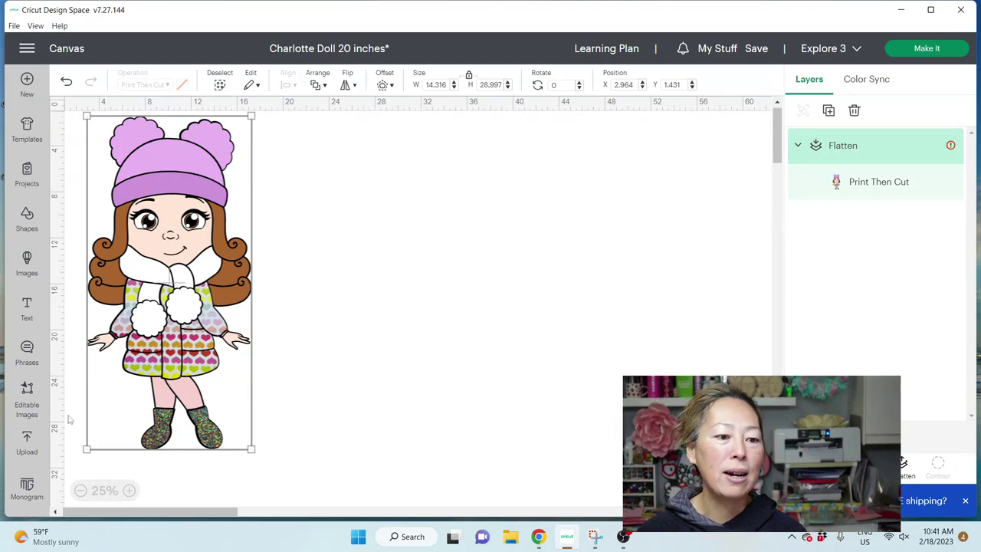
Step: Browse all uploaded images and add the beige bear-ear hat doll to the canvas
click(36, 445)
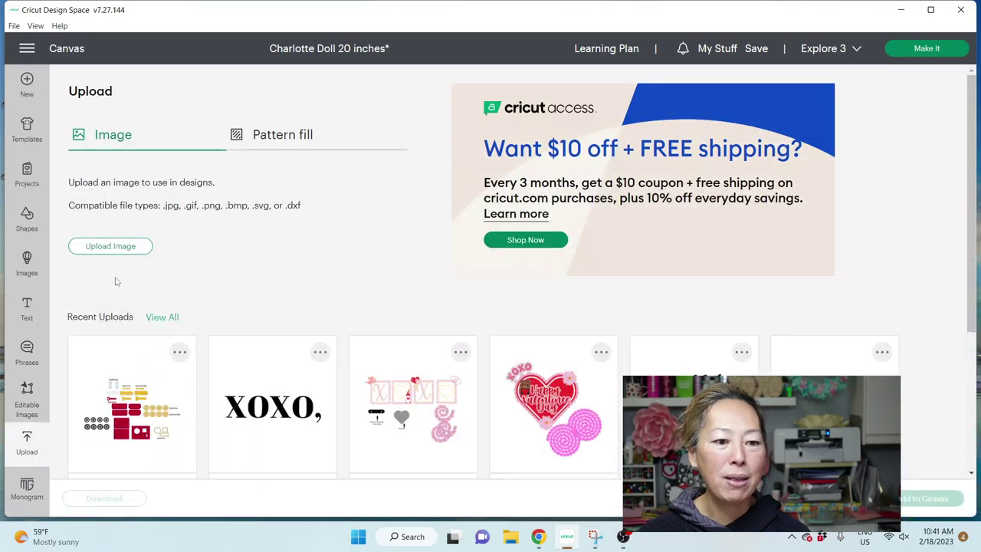
click(170, 317)
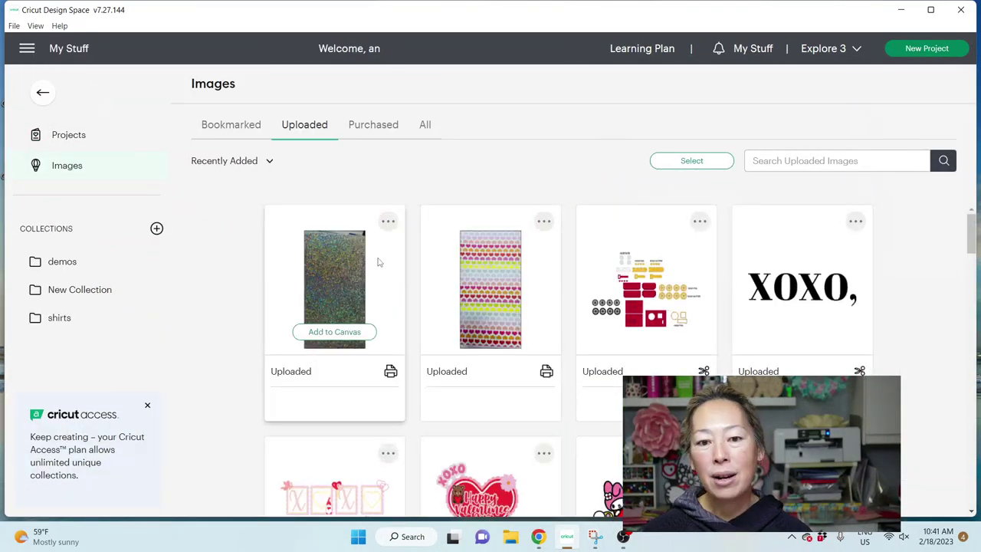
scroll(377, 262, down, 5)
scroll(379, 264, down, 10)
scroll(379, 264, down, 10)
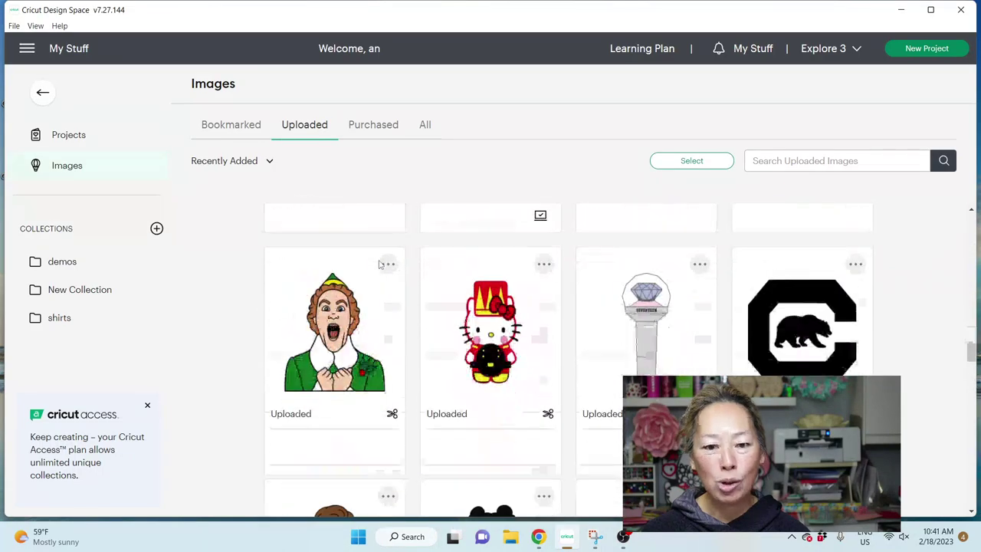
scroll(378, 264, up, 3)
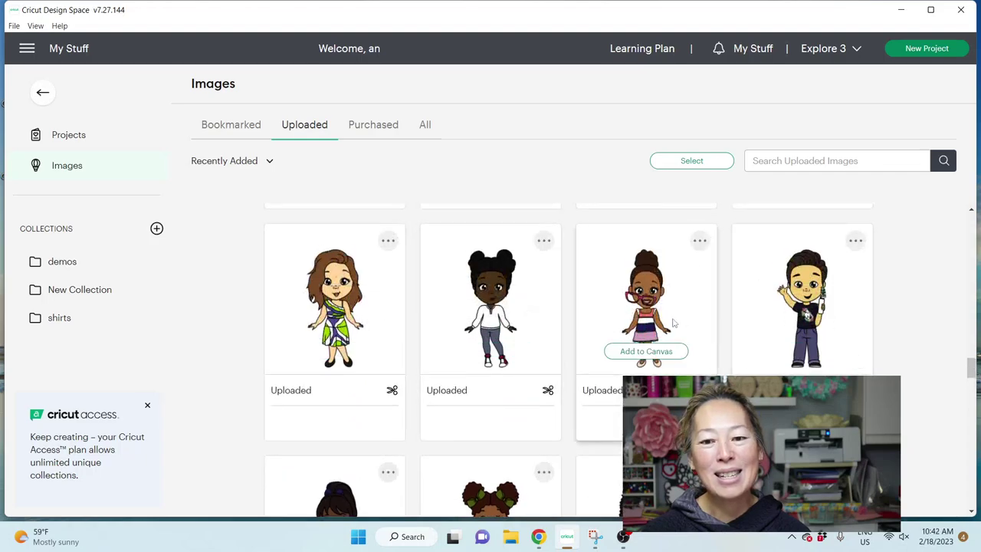
scroll(567, 360, down, 2)
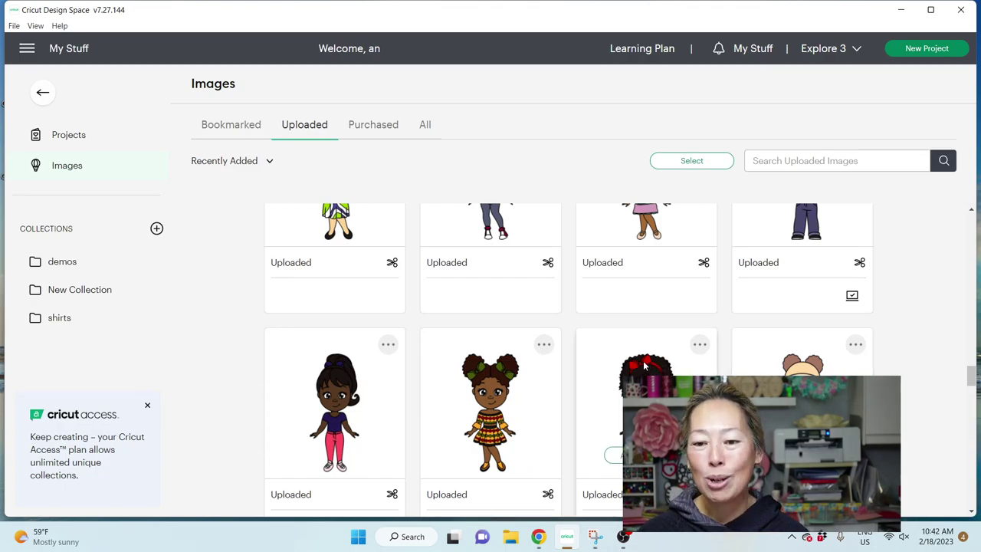
scroll(643, 365, down, 1)
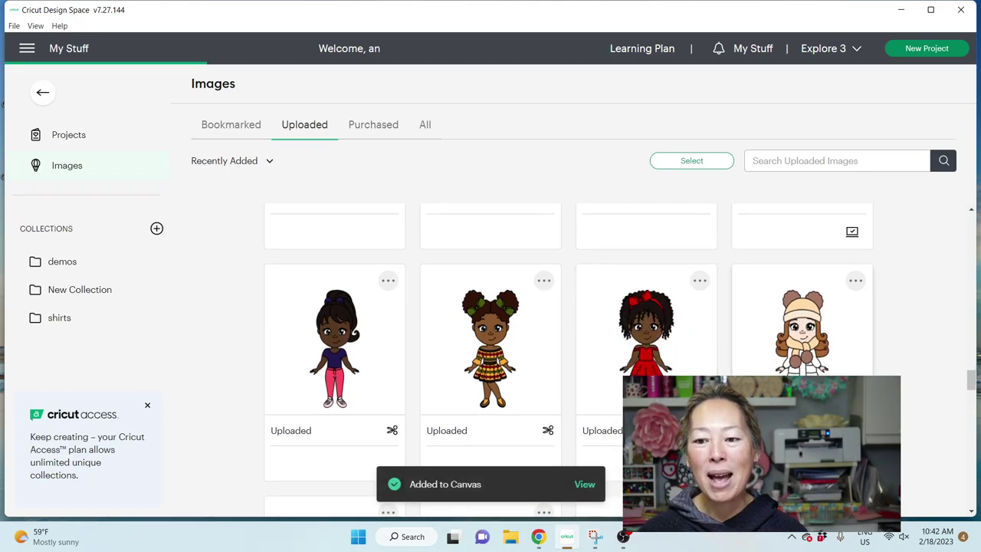
Step: Place the new doll to the right of the original and set its height to 20 in
click(583, 484)
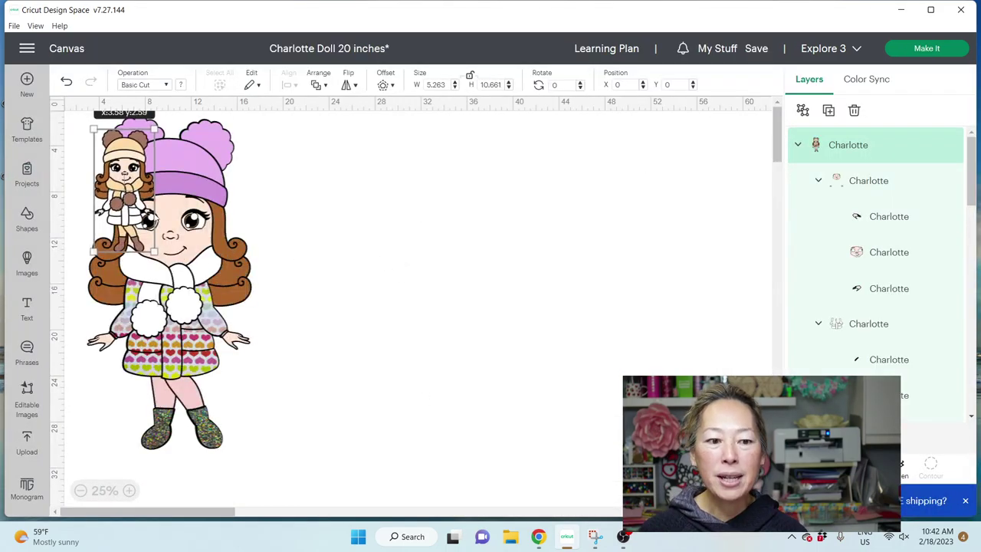
drag(131, 225, 334, 239)
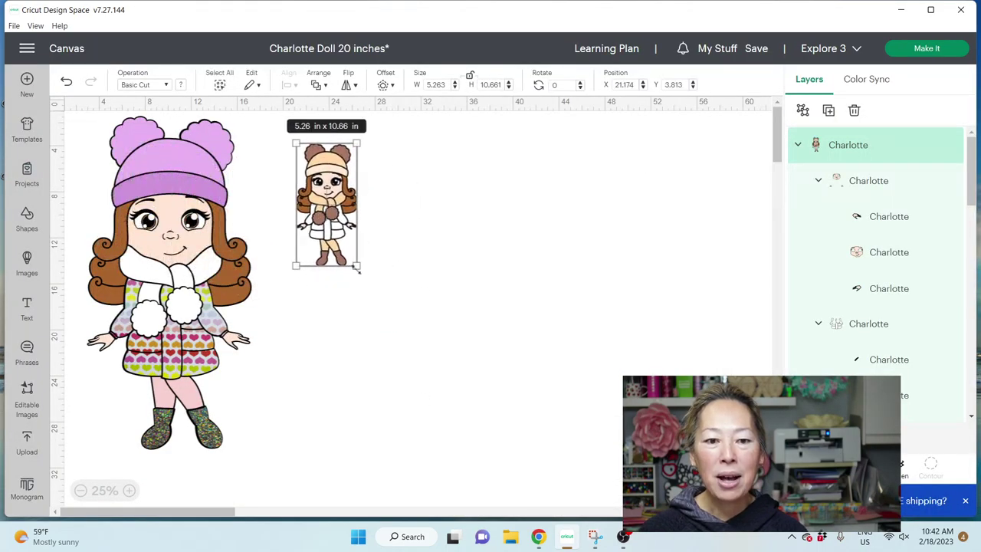
drag(357, 269, 418, 328)
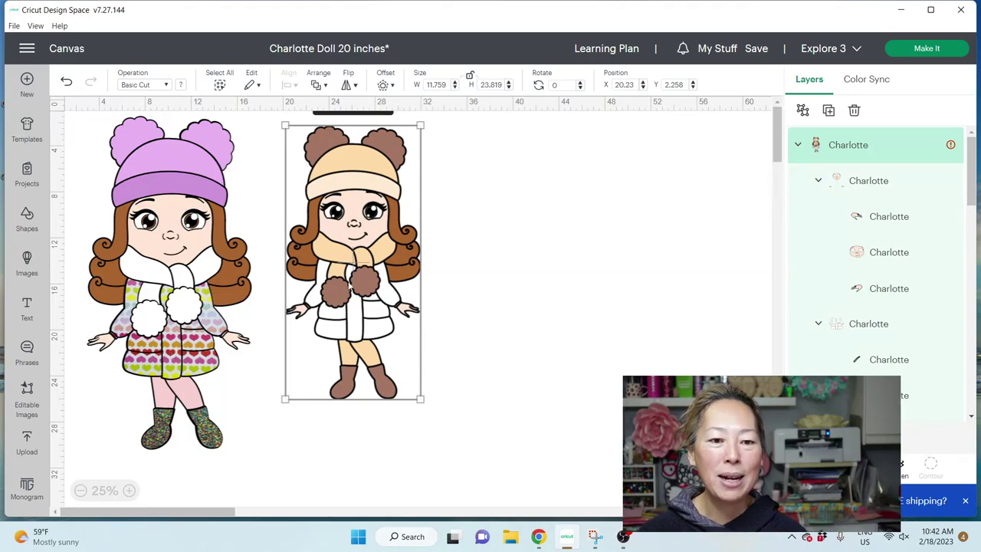
drag(338, 197, 336, 197)
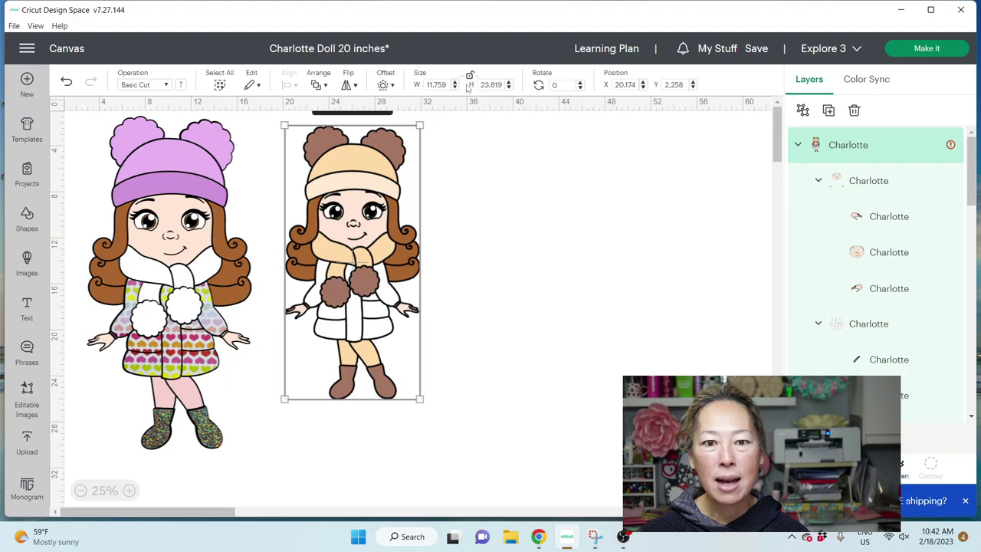
click(495, 85)
text(20)
key(Return)
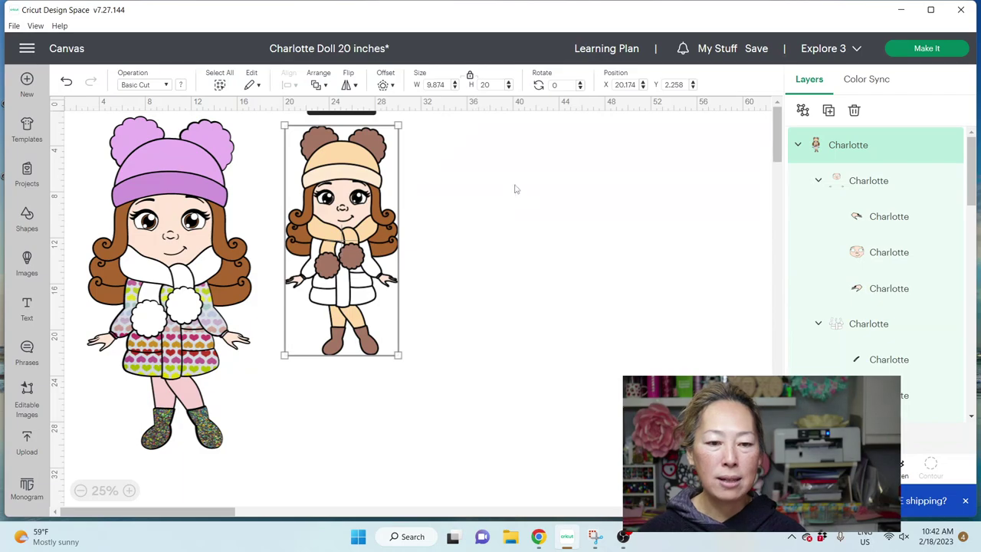
drag(366, 264, 395, 301)
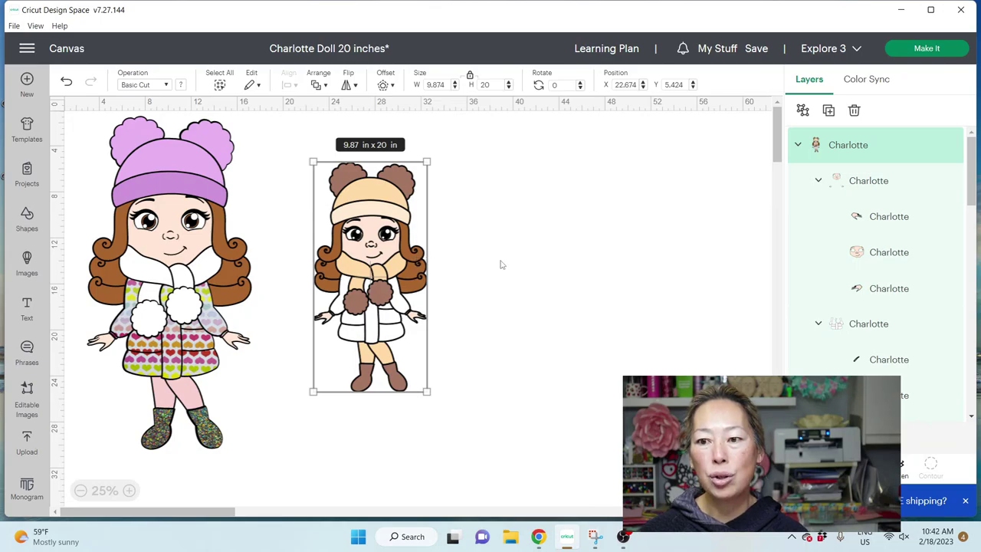
Step: Resize the original flattened doll to 20 in tall and line the new doll up beside it
scroll(875, 205, down, 5)
scroll(876, 207, down, 10)
scroll(874, 209, down, 8)
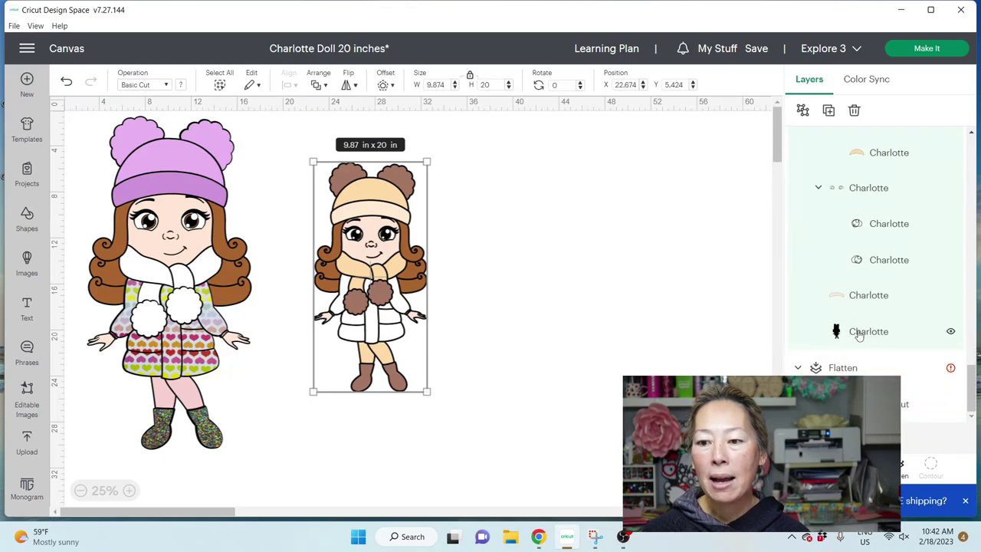
click(858, 334)
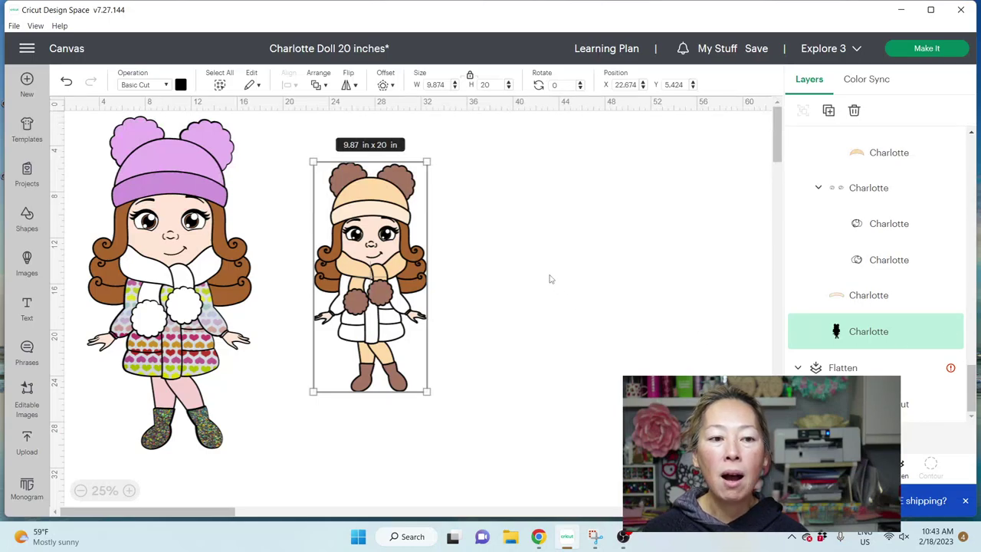
click(521, 299)
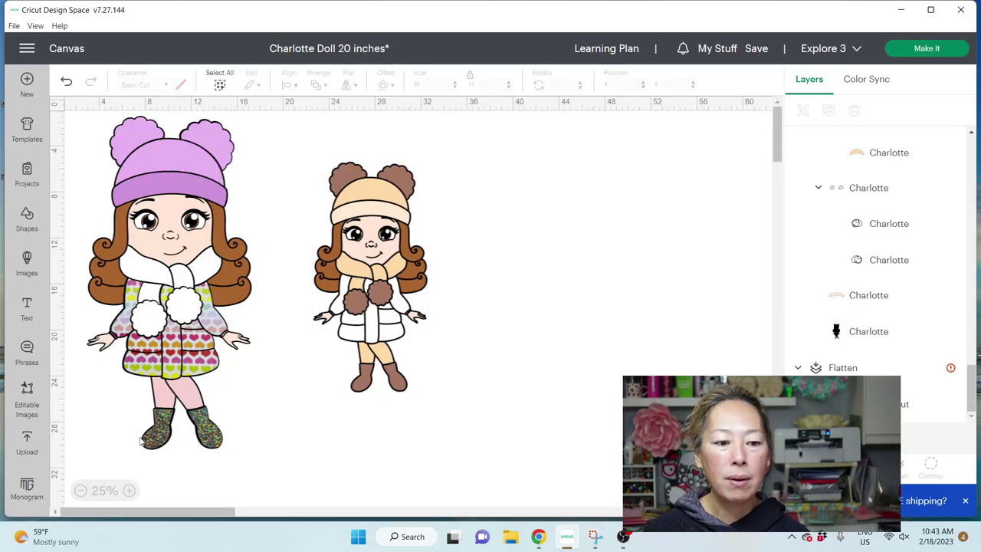
click(216, 390)
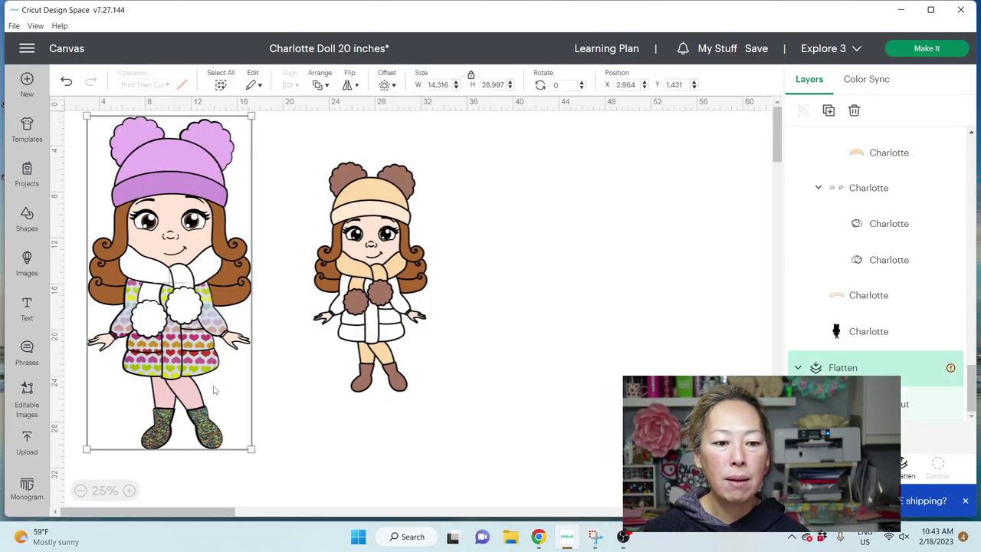
click(501, 85)
text(20)
key(Return)
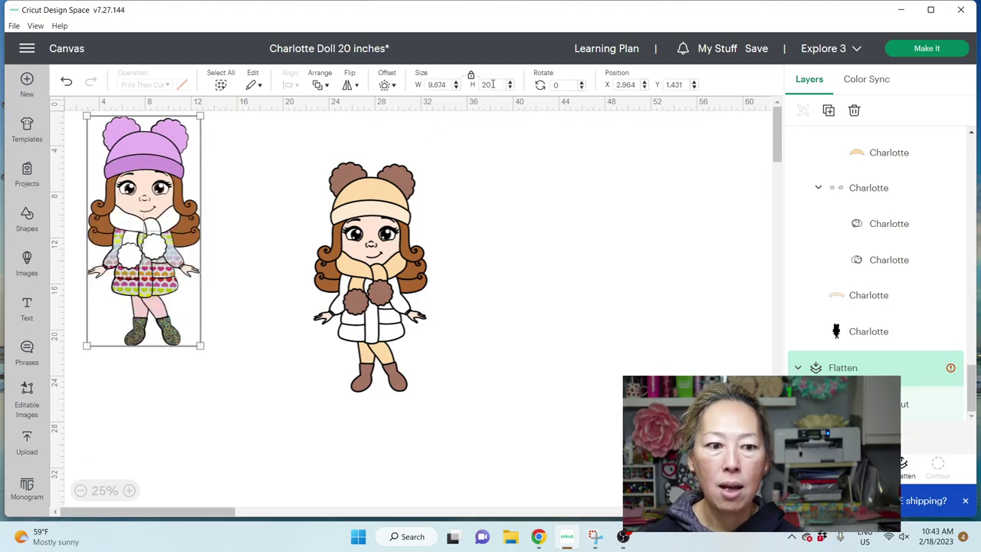
drag(342, 337, 274, 291)
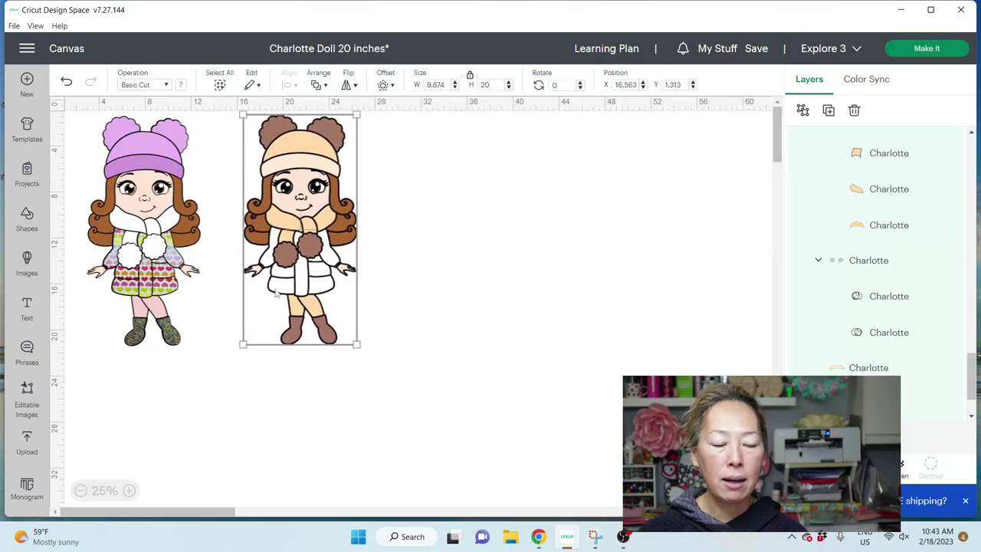
Step: Zoom to 50% and pan so both dolls' faces and coats are visible side by side
click(128, 490)
drag(164, 511, 120, 511)
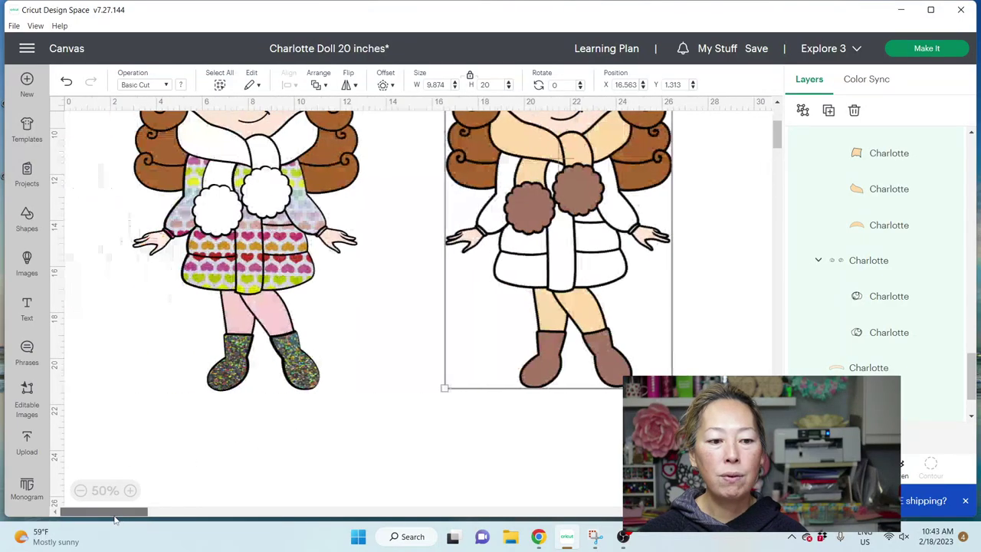
scroll(422, 373, up, 3)
scroll(422, 373, up, 2)
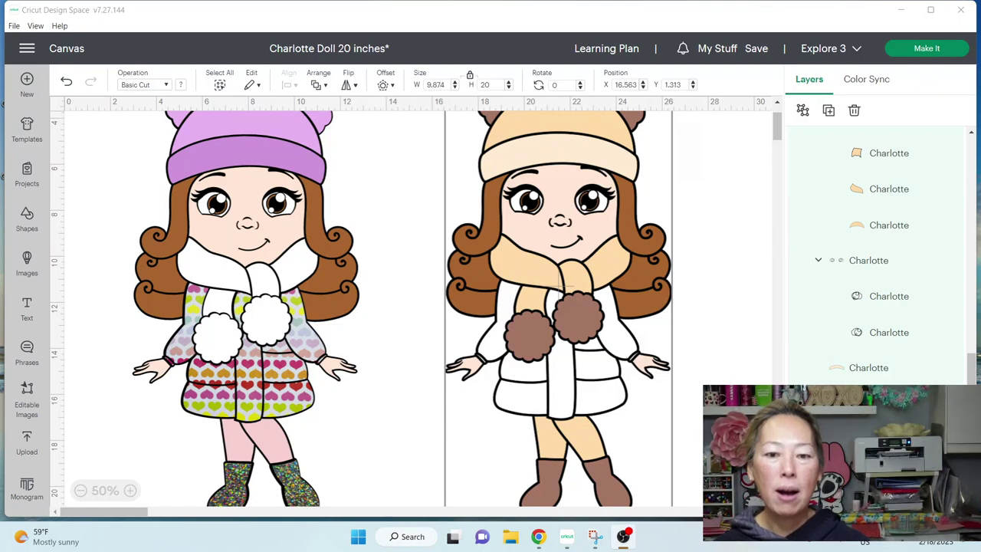
click(434, 190)
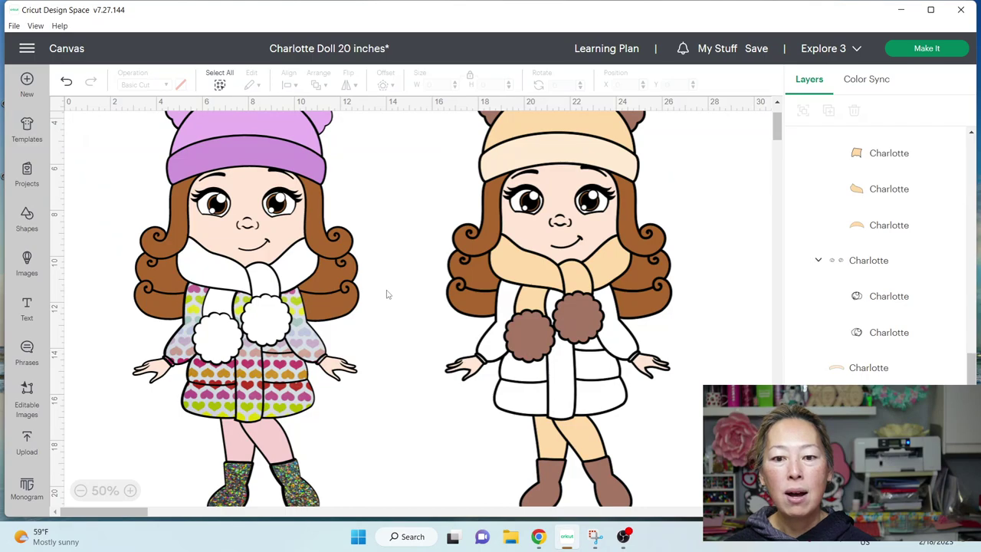
scroll(387, 294, up, 2)
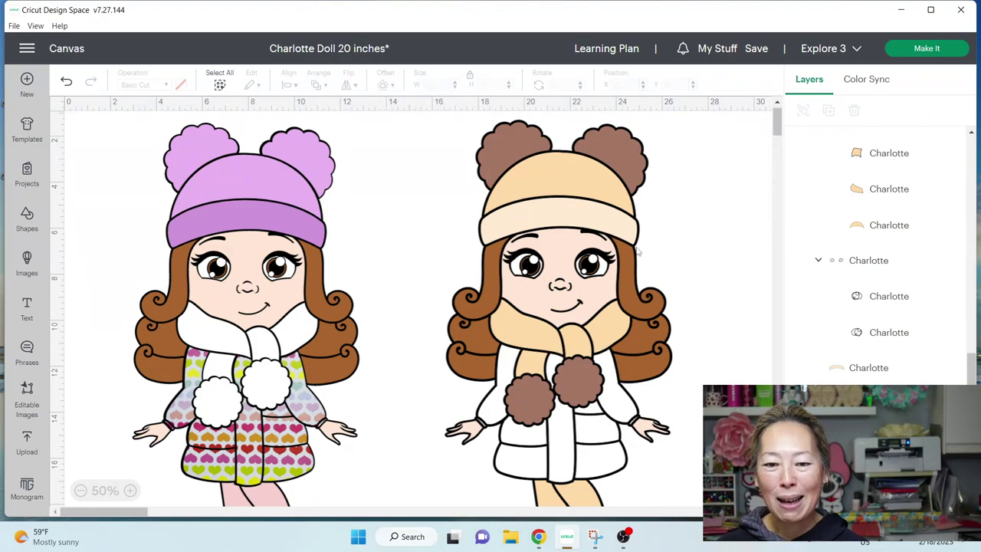
scroll(636, 251, down, 2)
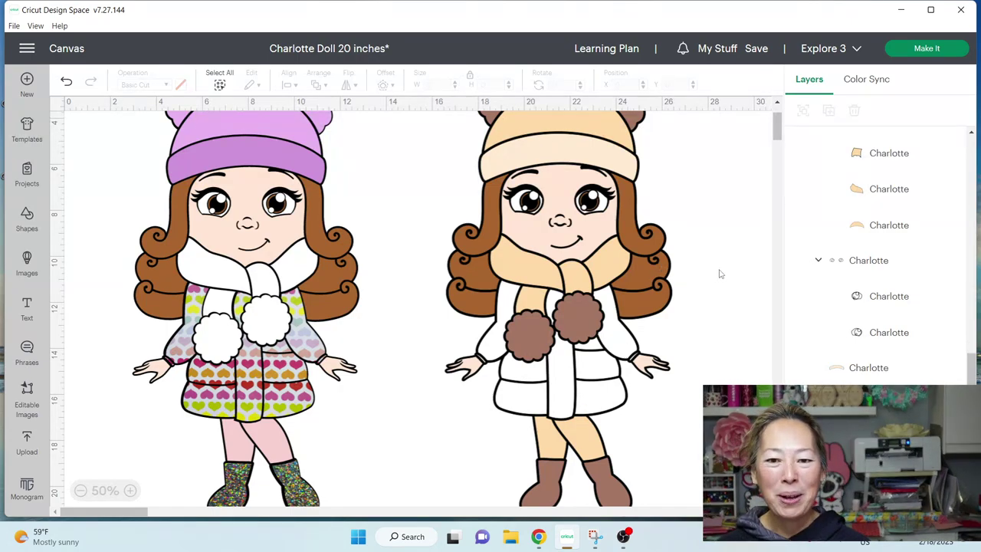
Step: Ungroup the right doll and colour its lower skirt panel green
click(594, 272)
drag(594, 272, 577, 324)
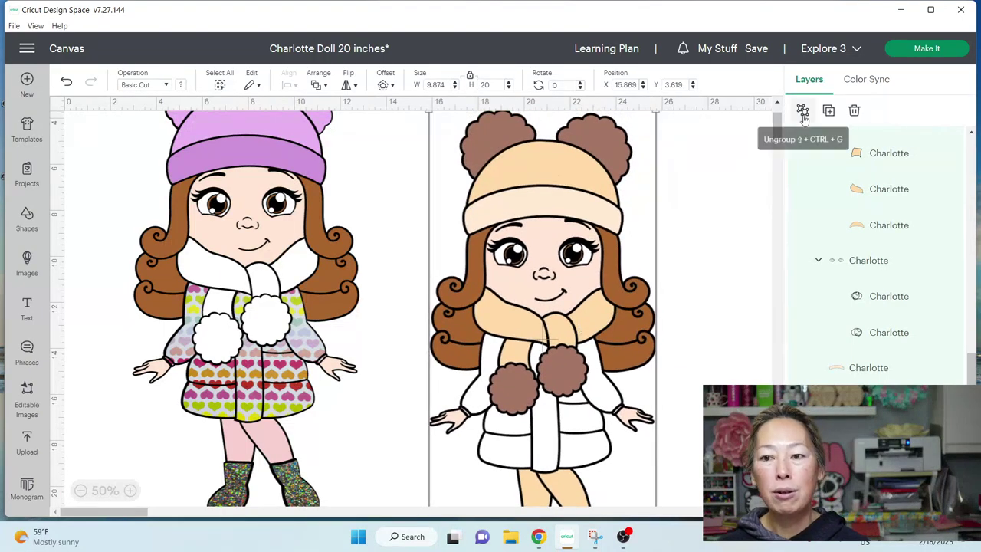
click(802, 109)
click(687, 212)
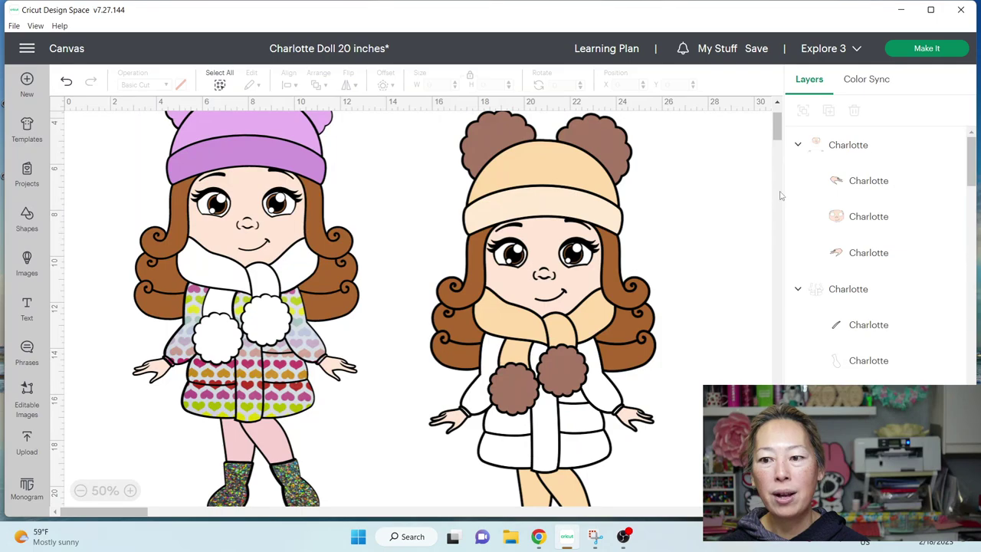
scroll(835, 321, down, 3)
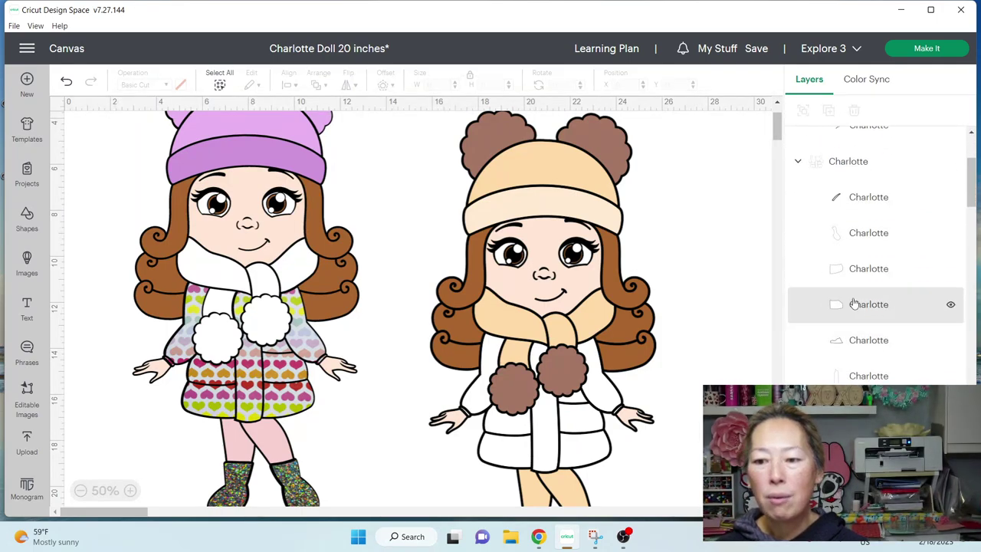
click(868, 262)
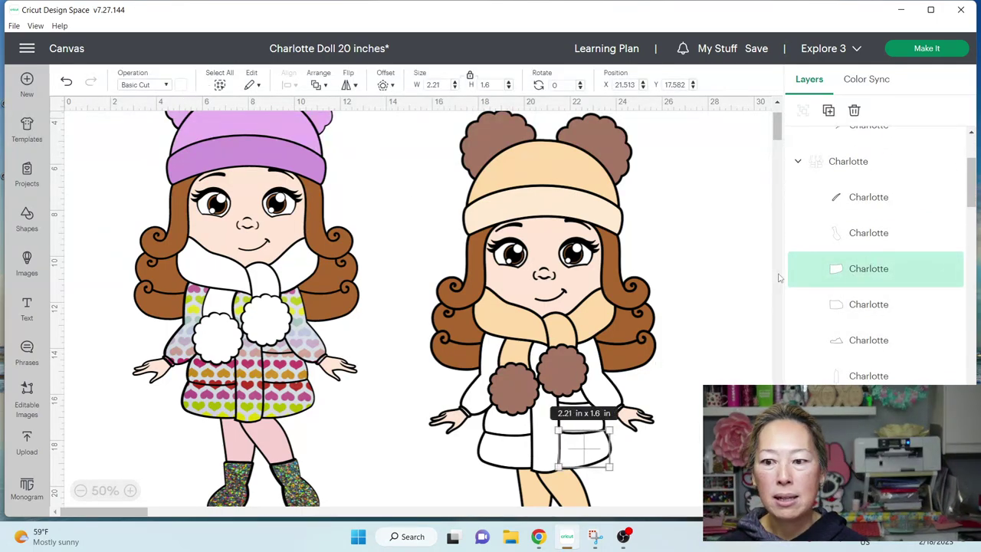
click(180, 87)
click(274, 153)
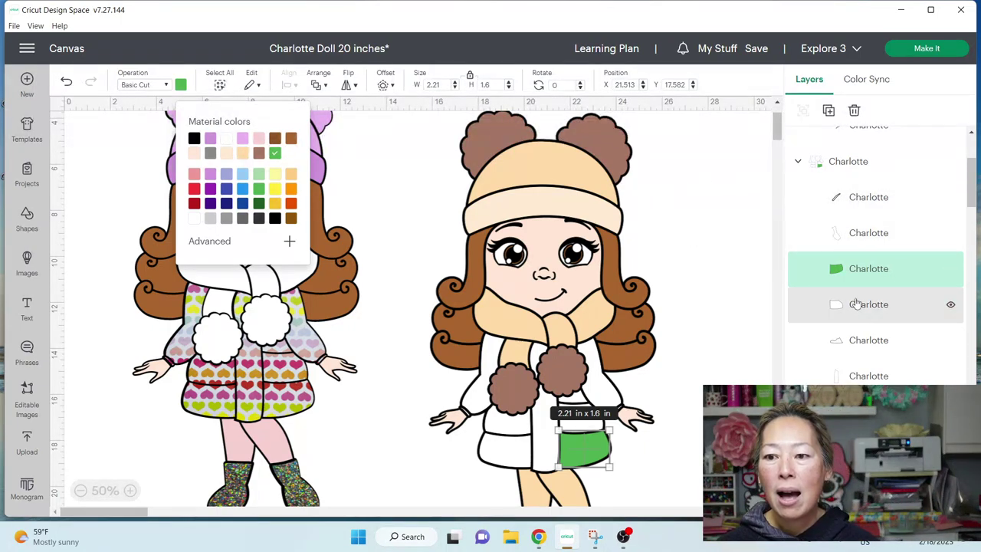
Step: Select the whole coat group and recolour it green
click(855, 199)
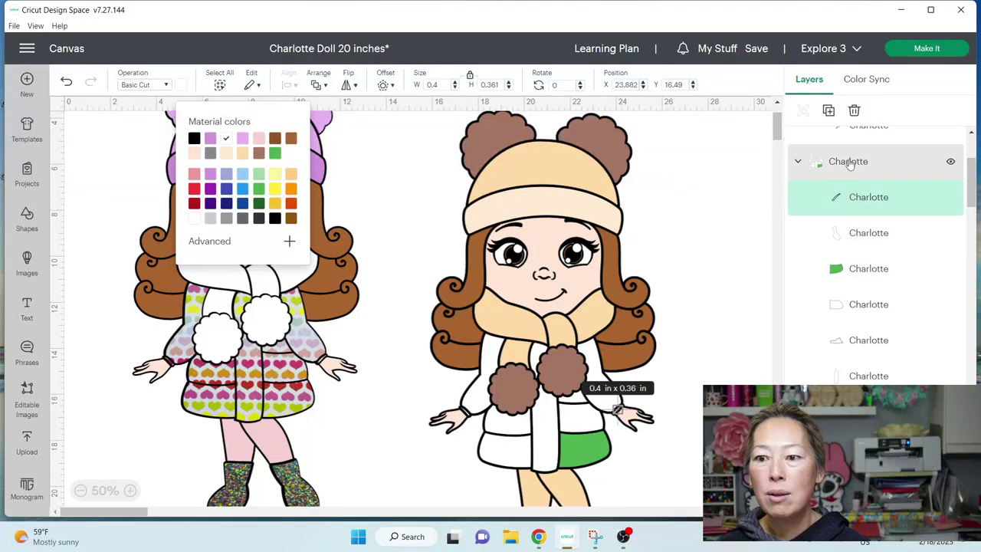
click(851, 162)
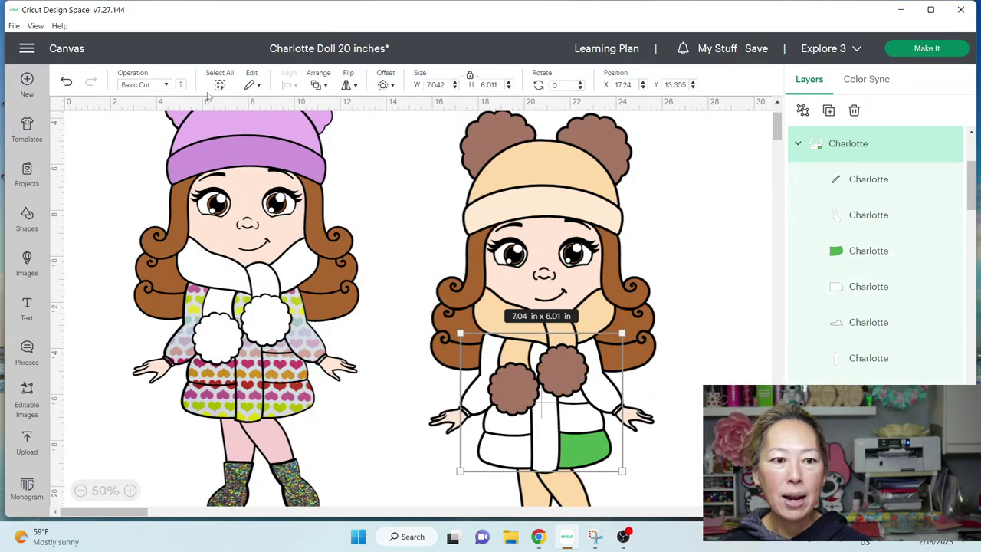
click(181, 85)
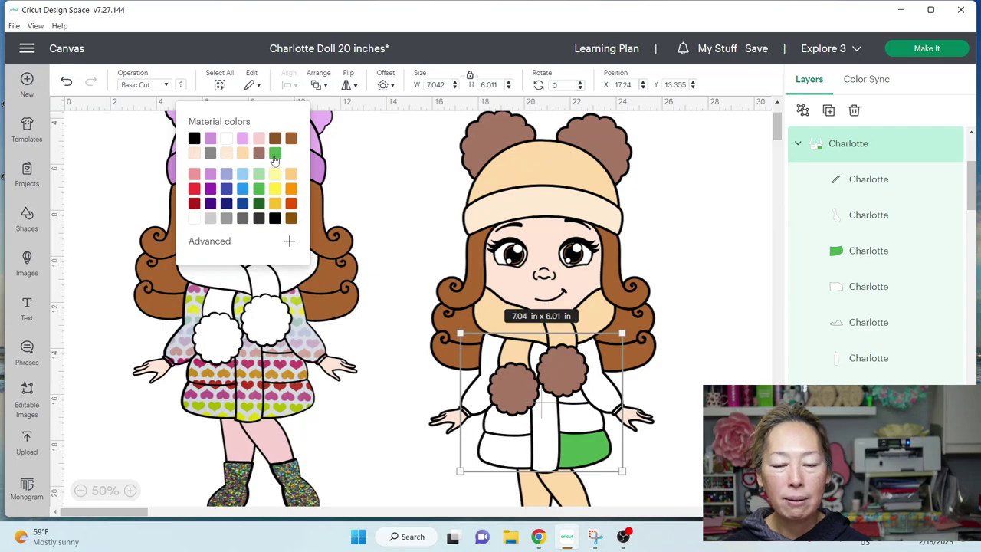
click(274, 154)
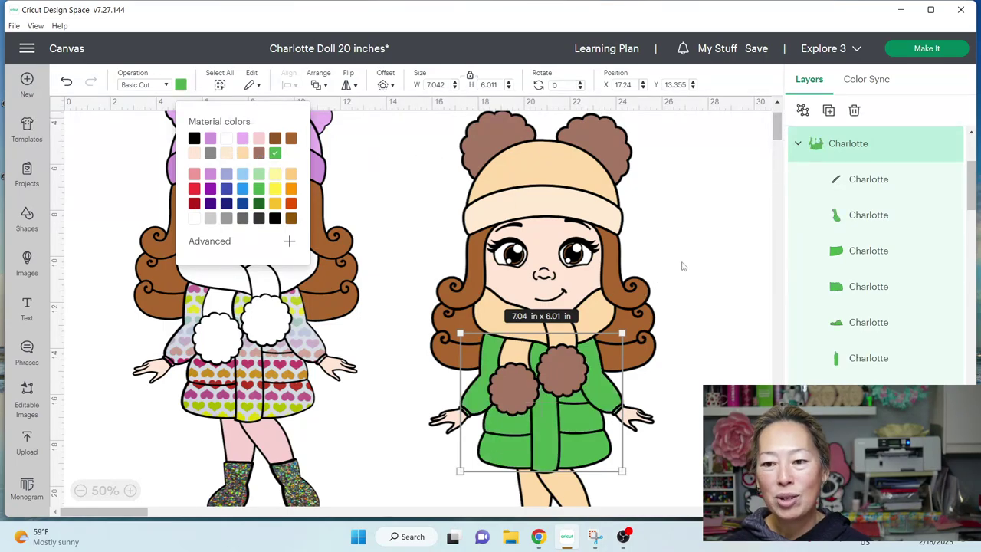
click(658, 214)
Step: Move the pom-poms, beige hat, scarf and face pieces off the right doll
scroll(812, 191, down, 1)
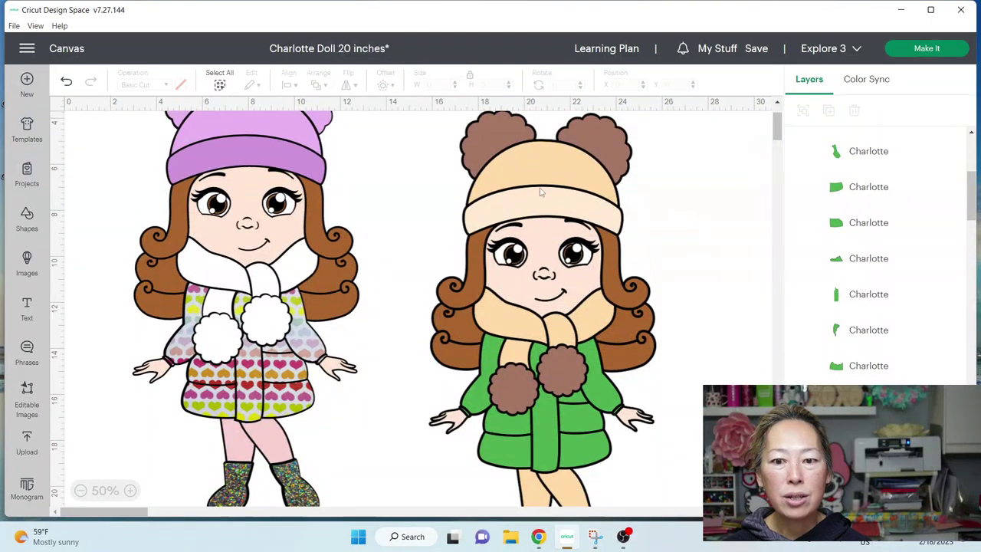
click(540, 192)
key(shift+Right)
key(shift+Right)
key(shift+Right)
key(shift+Right)
key(shift+Right)
key(shift+Right)
key(shift+Right)
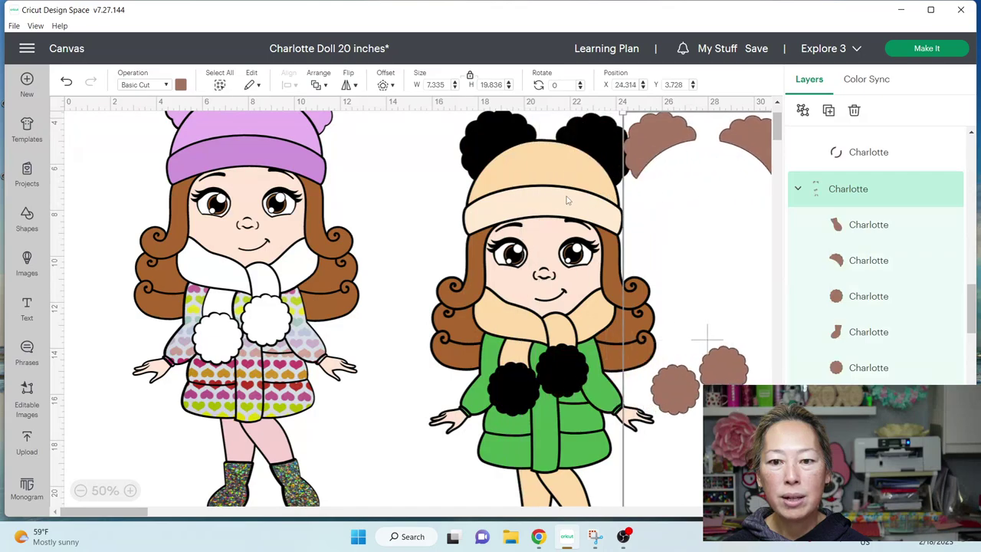
drag(563, 199, 735, 192)
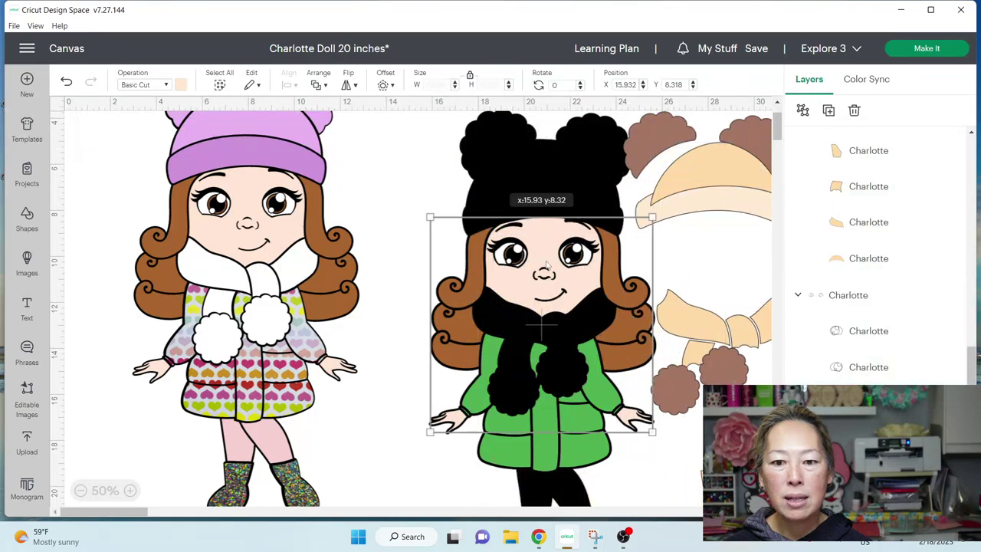
click(546, 265)
drag(547, 266, 533, 191)
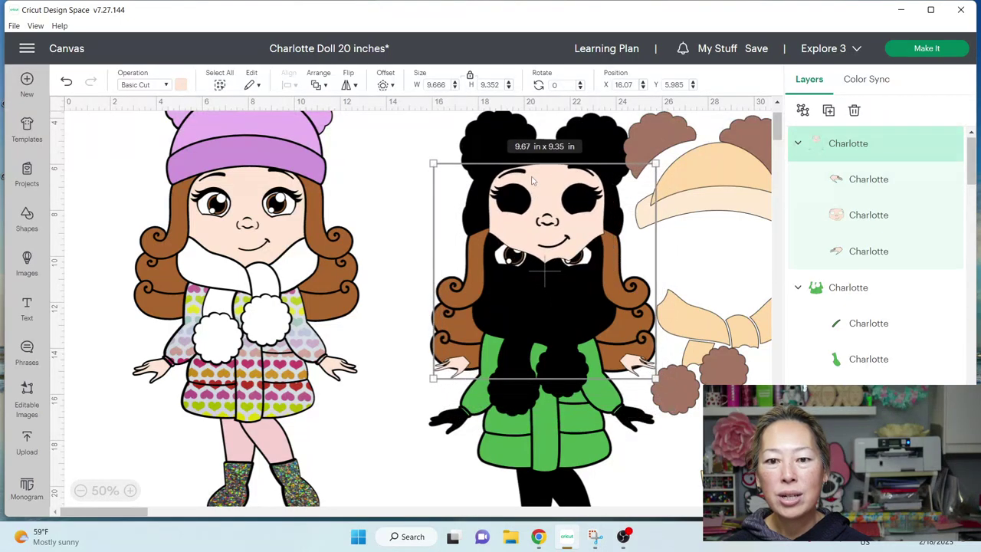
drag(545, 264, 585, 292)
click(802, 109)
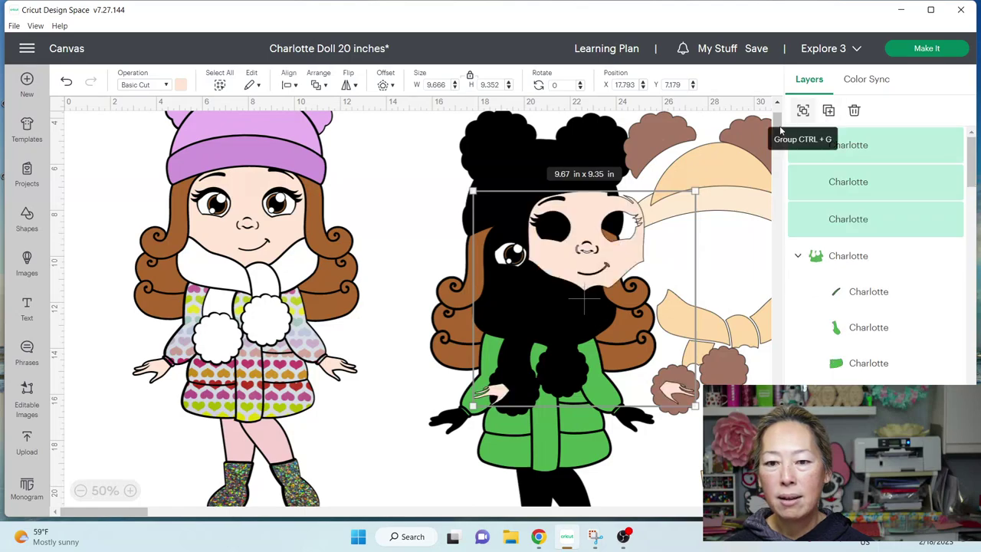
drag(594, 263, 574, 266)
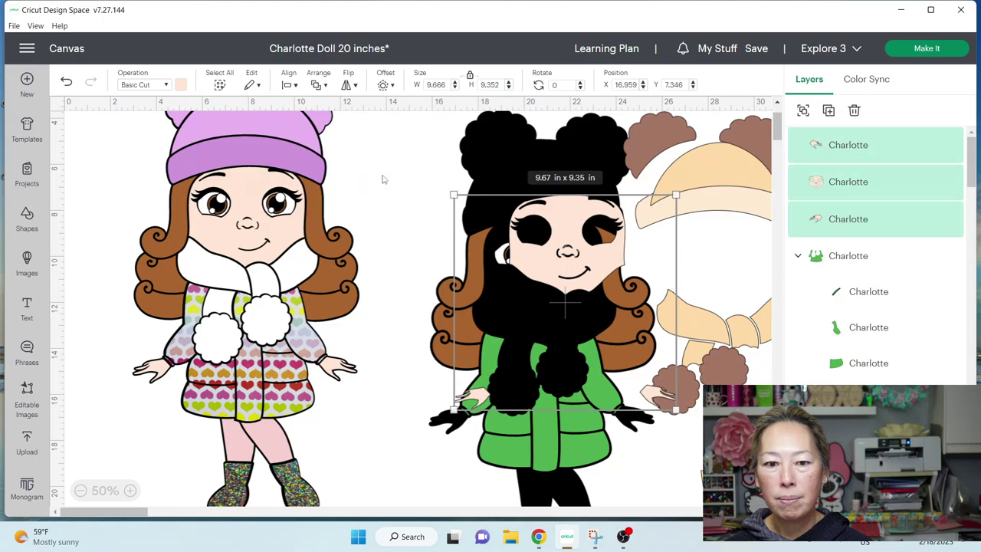
click(414, 180)
drag(556, 222, 782, 199)
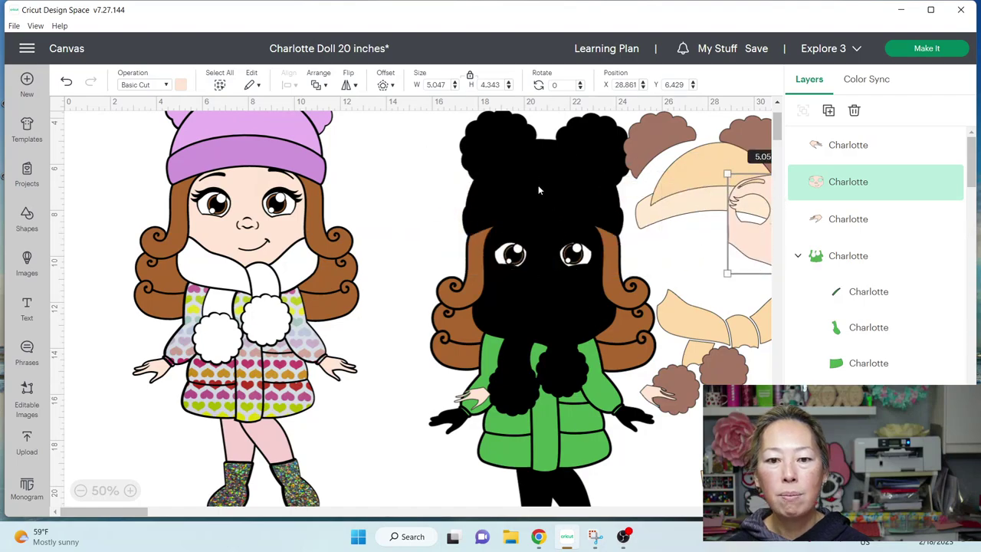
Step: Delete the leftover right-doll pieces and return the black silhouette to the right side
drag(534, 184, 286, 159)
drag(434, 118, 770, 498)
key(Delete)
click(226, 291)
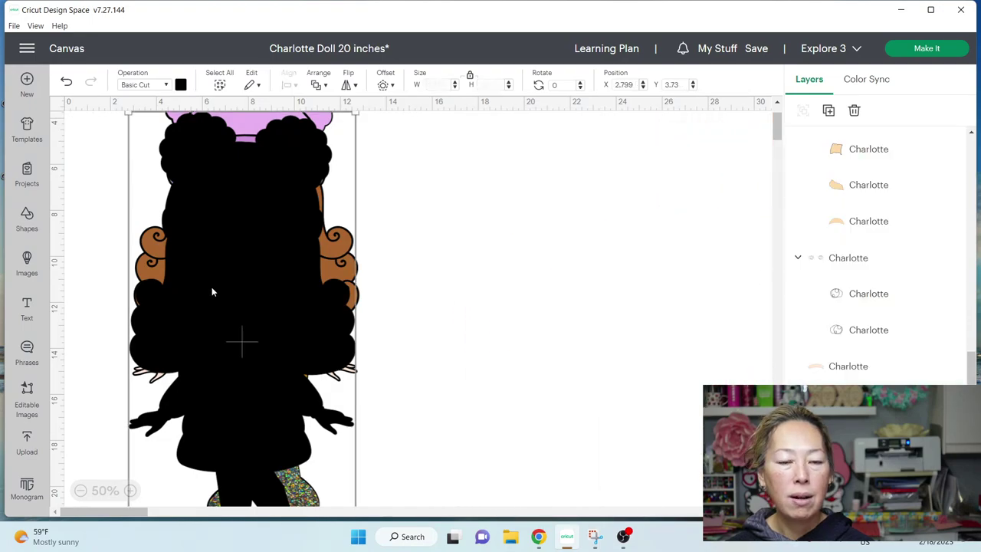
drag(226, 292, 480, 301)
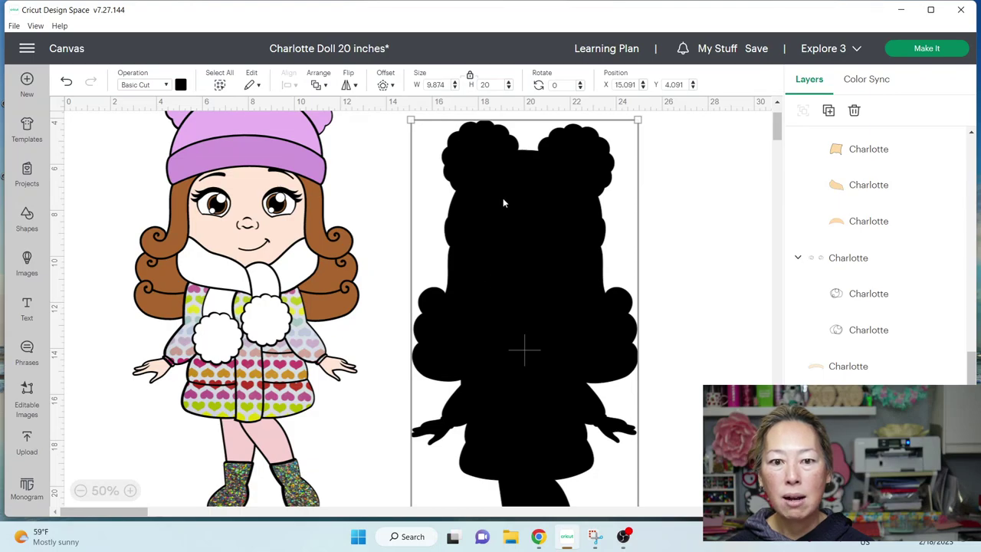
drag(503, 202, 503, 238)
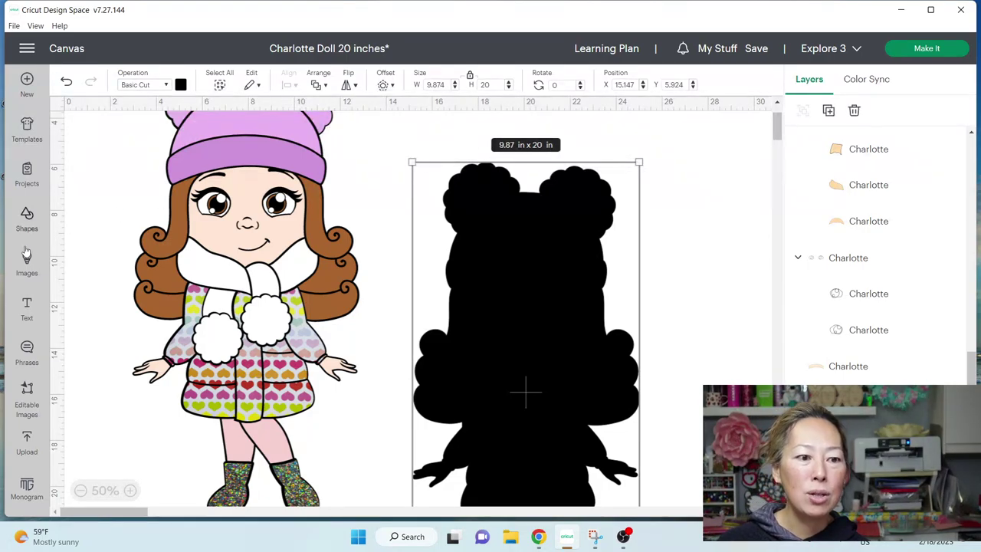
Step: Add a square, make it 12 in wide, and drag it over the silhouette's lower half
click(28, 215)
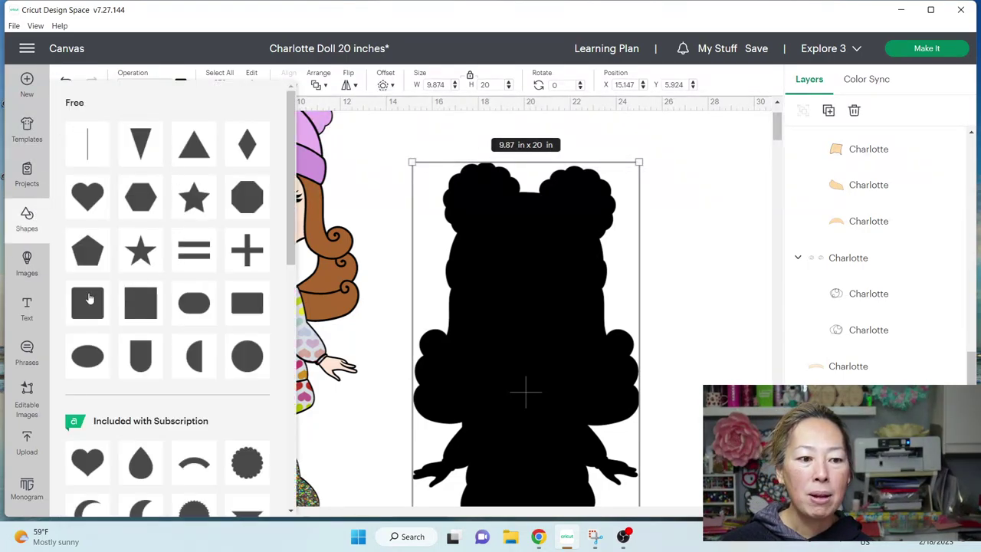
click(130, 312)
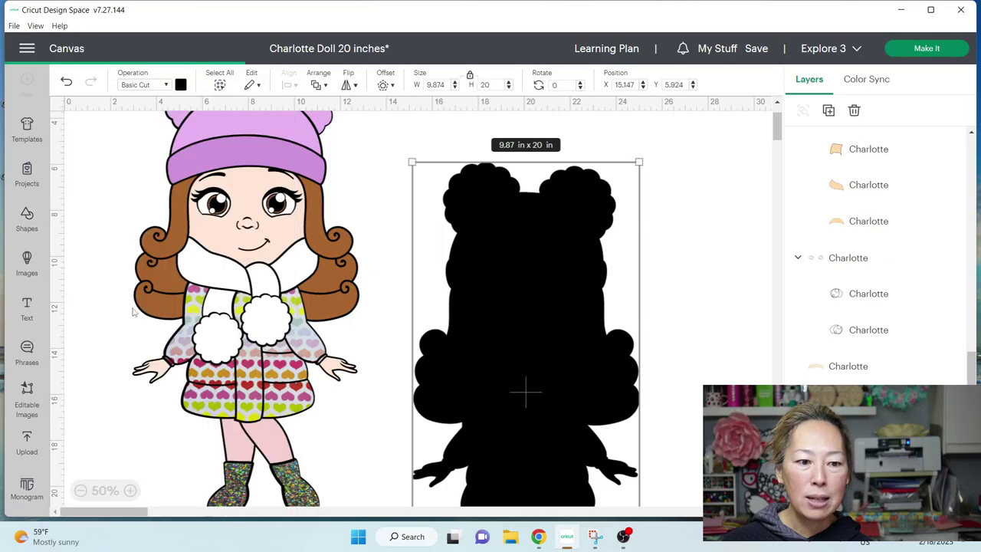
click(442, 85)
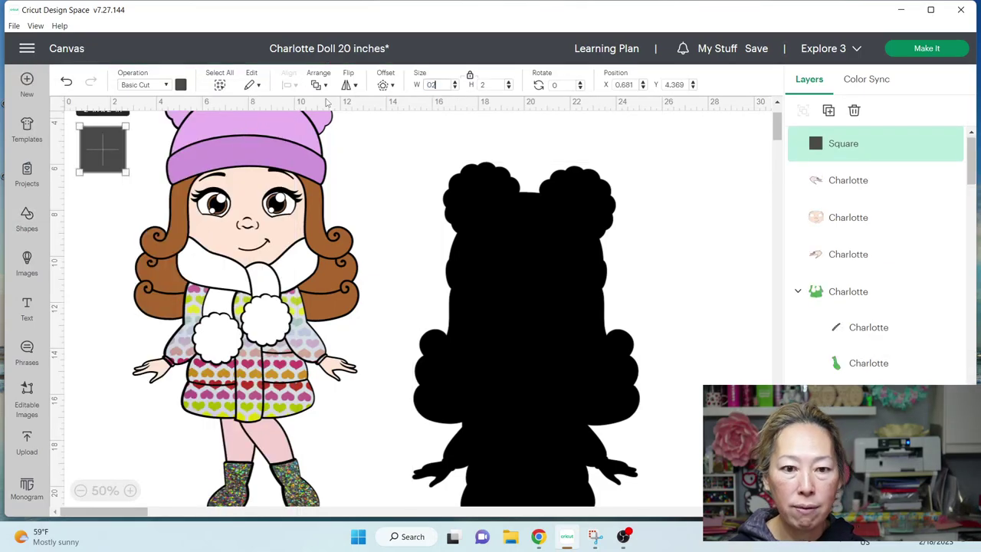
text(12)
key(Return)
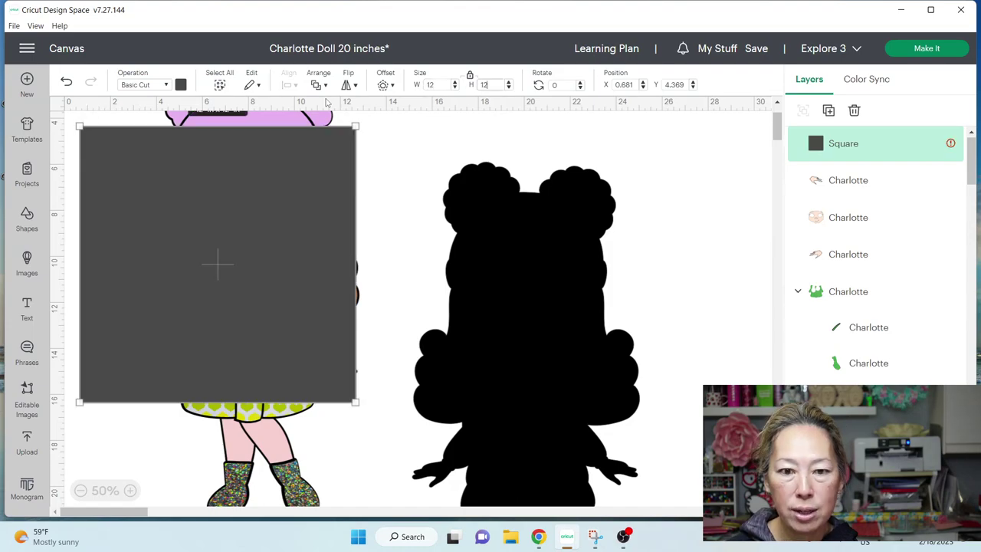
drag(238, 243, 555, 342)
scroll(555, 342, up, 5)
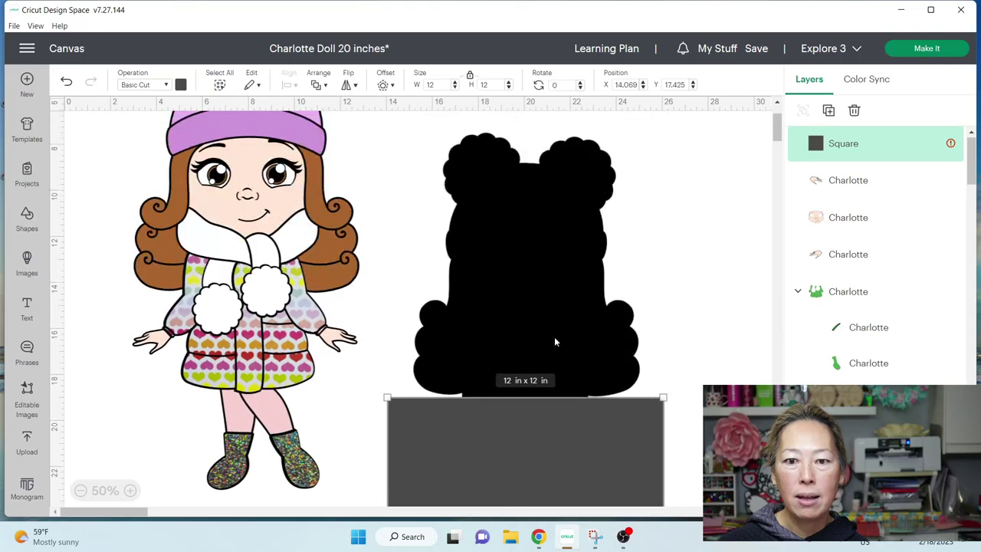
scroll(555, 342, down, 5)
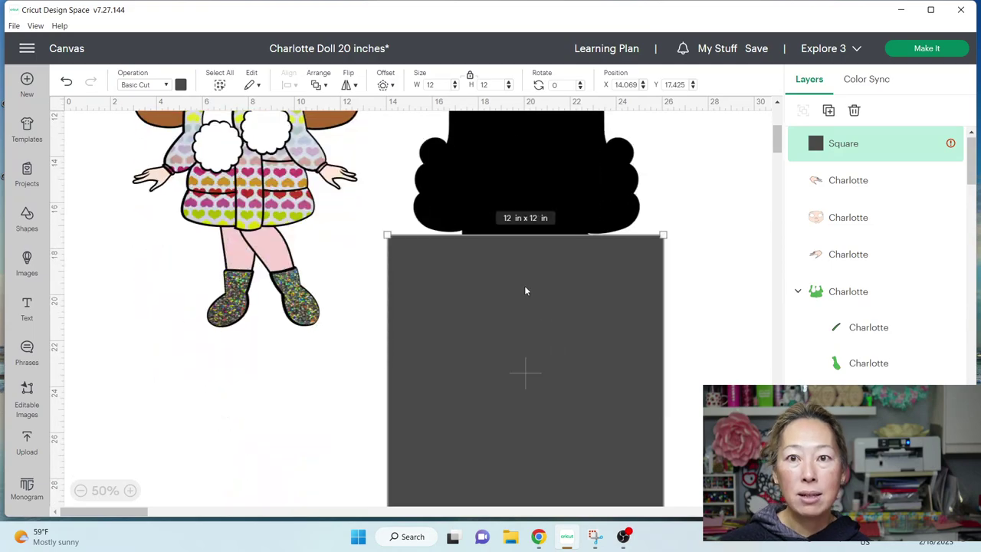
Step: Rearrange the canvas: silhouette and coloured doll to the right, square near the top
click(80, 490)
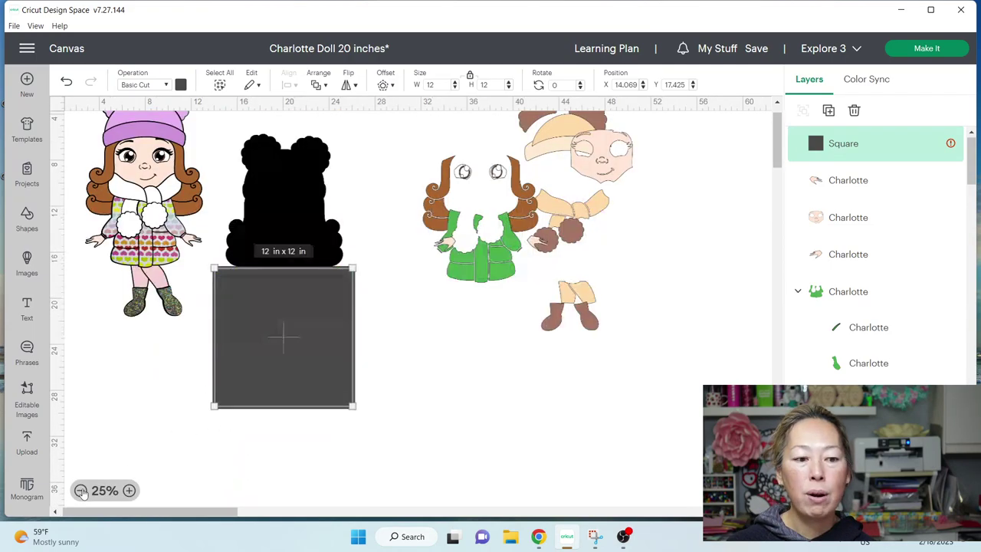
drag(285, 324, 228, 332)
drag(278, 200, 493, 290)
drag(138, 207, 684, 310)
drag(246, 320, 273, 106)
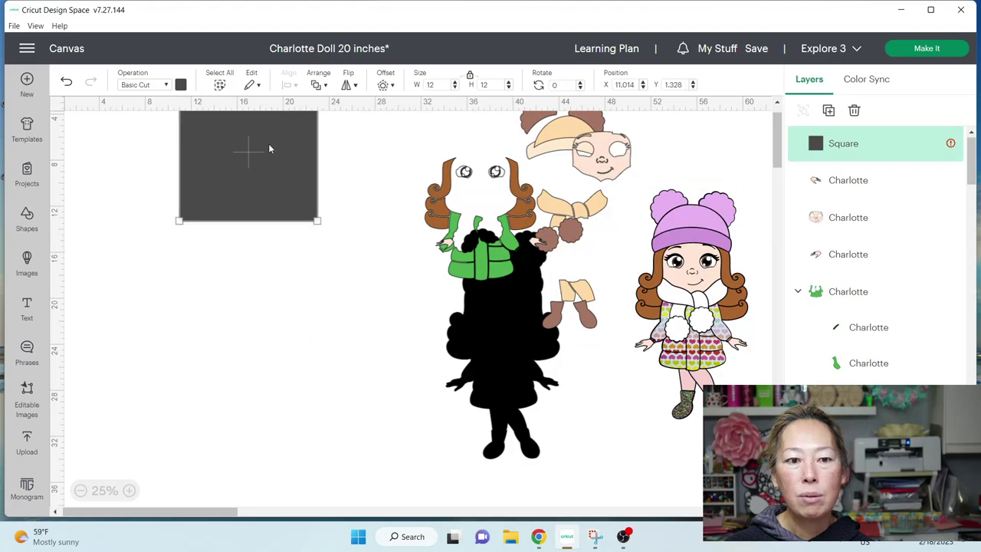
drag(269, 149, 267, 219)
Step: Duplicate the square below it and set the original square's position to X 11, Y 7
click(828, 111)
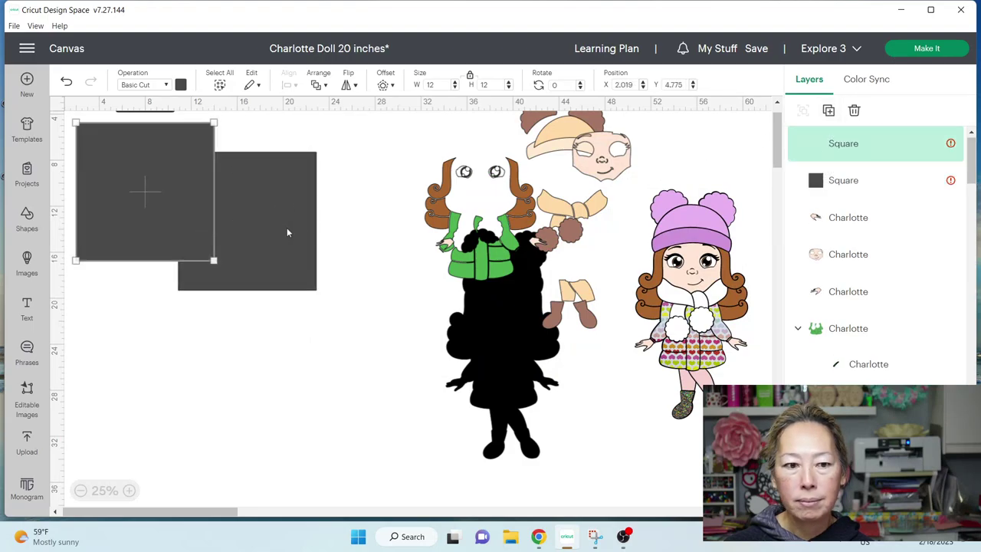
drag(165, 232, 239, 414)
click(247, 215)
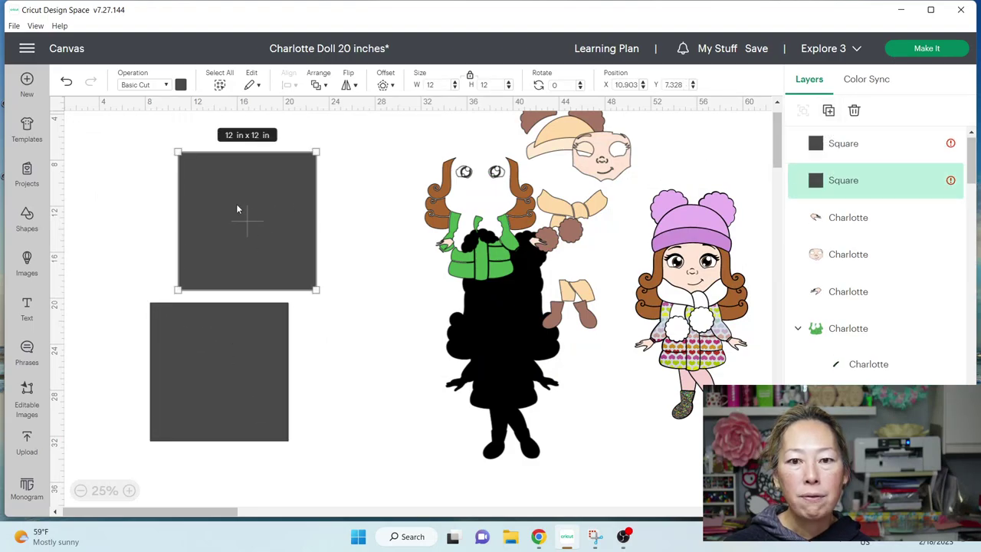
click(635, 85)
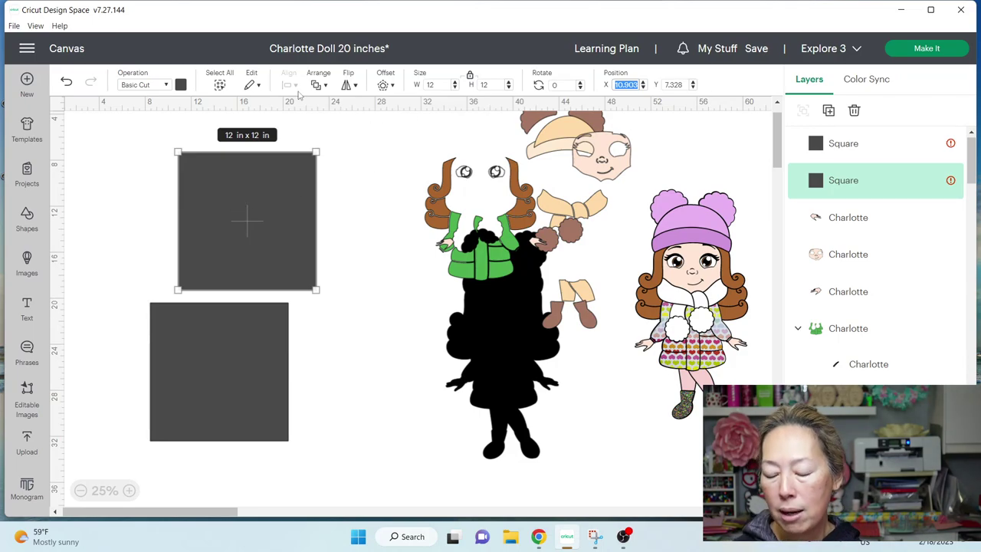
text(11)
key(Tab)
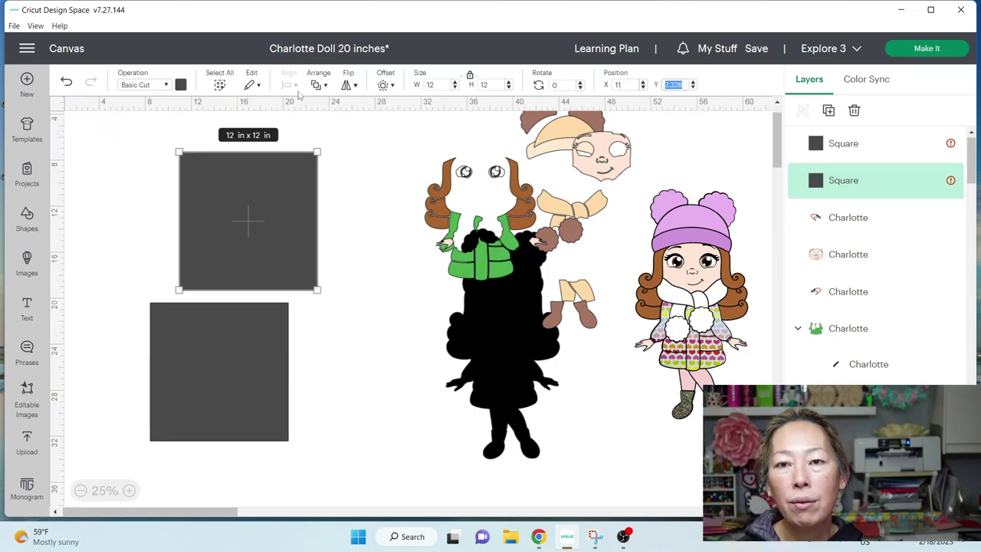
text(7)
key(Return)
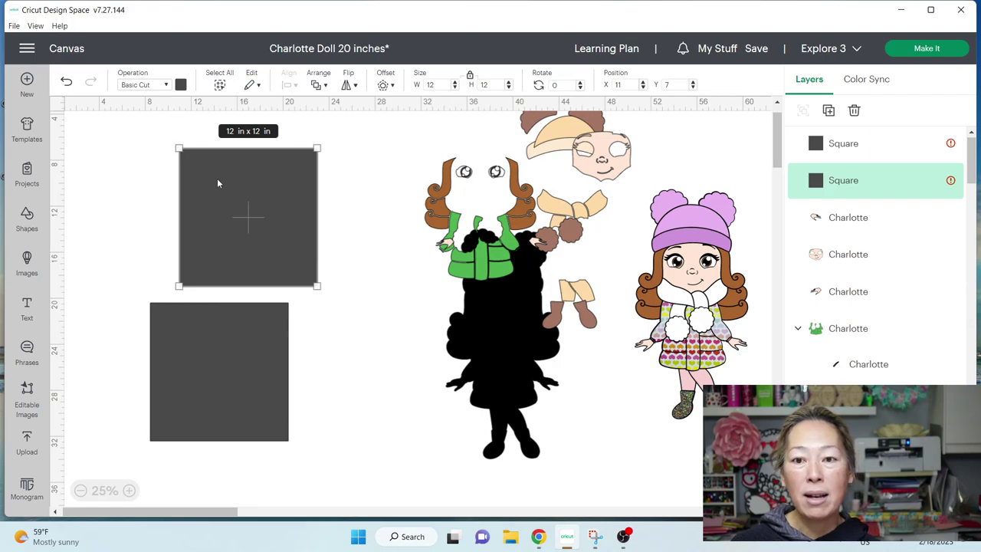
Step: Position the lower square at X 11, Y 19 beneath the upper one and check both positions
click(203, 369)
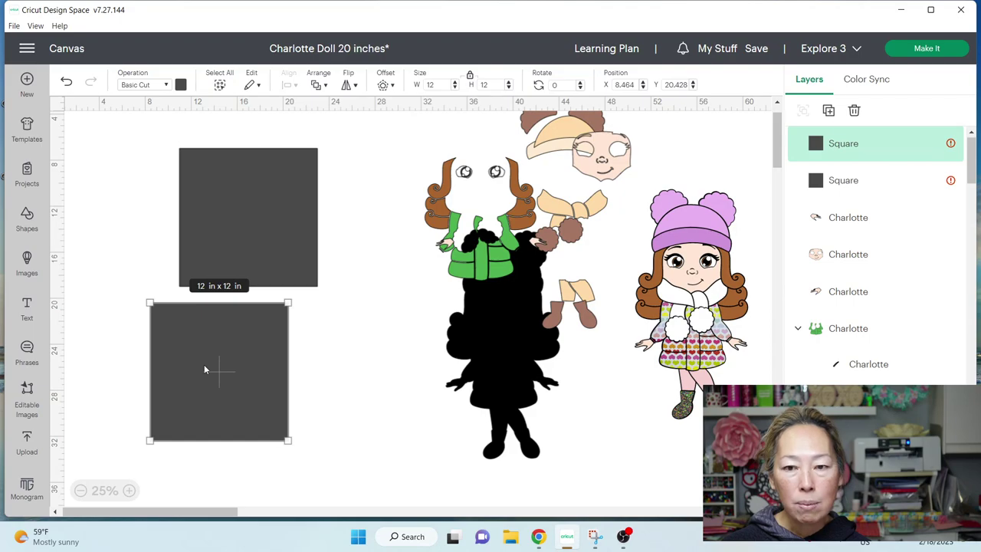
drag(263, 328, 281, 331)
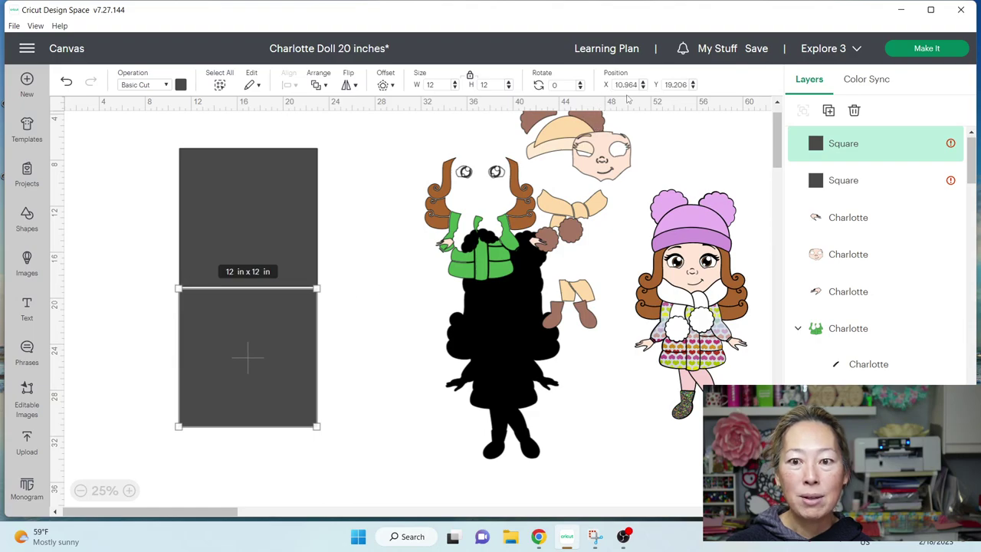
click(625, 85)
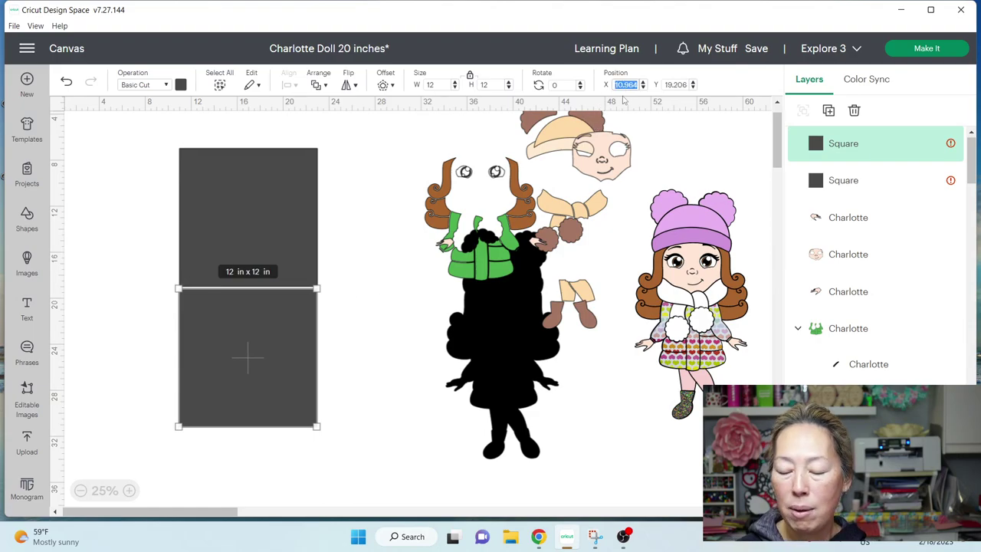
text(11)
key(Tab)
text(19)
key(Return)
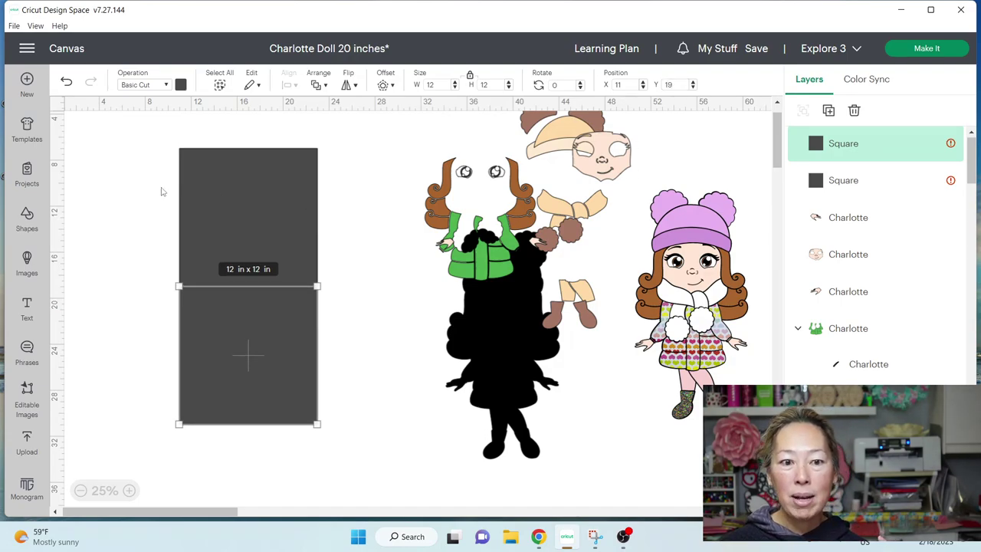
click(86, 189)
click(234, 177)
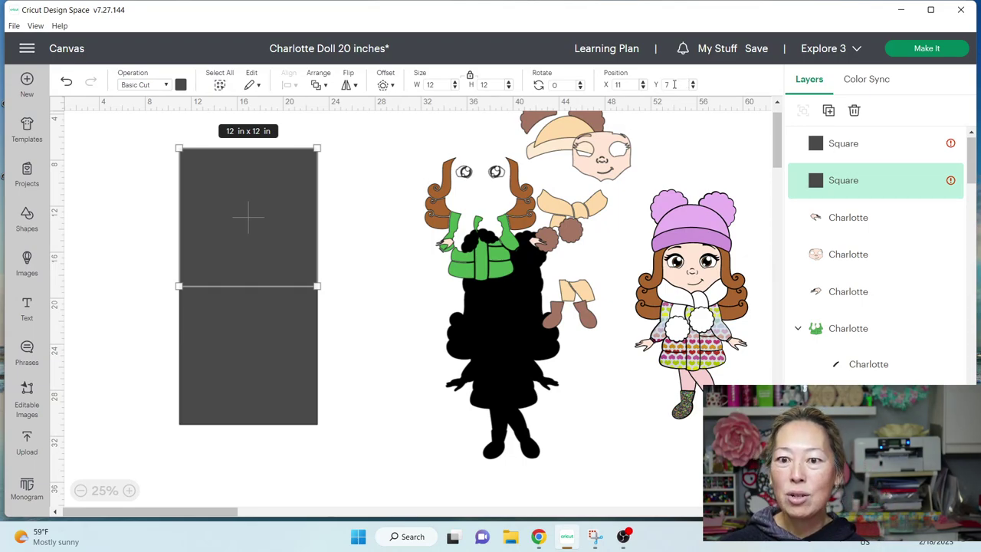
click(225, 356)
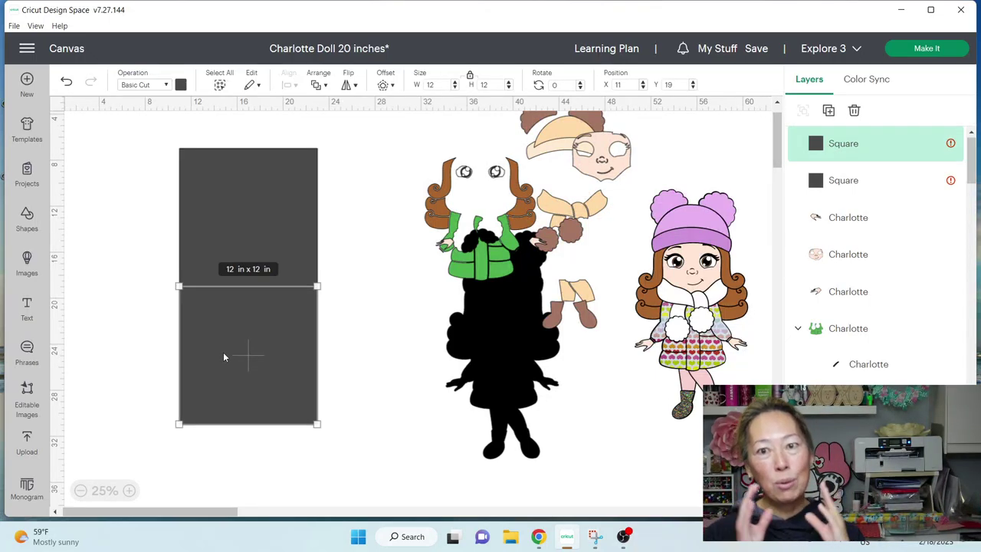
Step: Bring the black silhouette to the front and move it onto the stacked squares
click(127, 191)
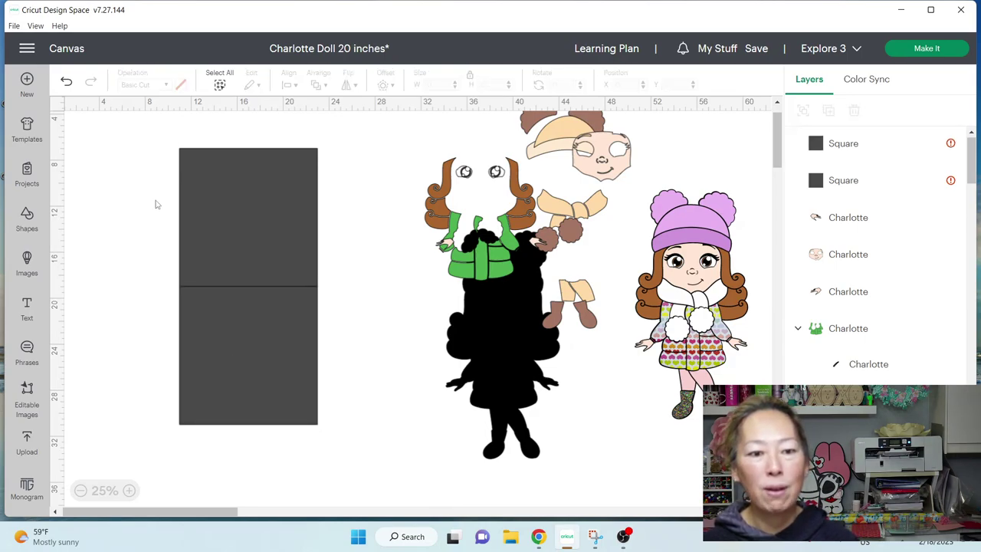
click(492, 342)
drag(515, 366, 394, 327)
click(317, 84)
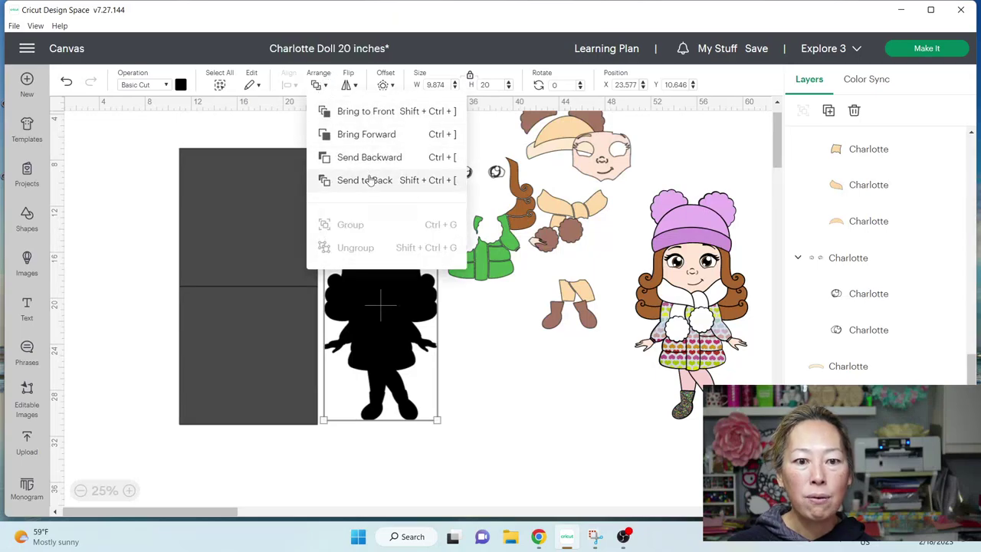
click(376, 118)
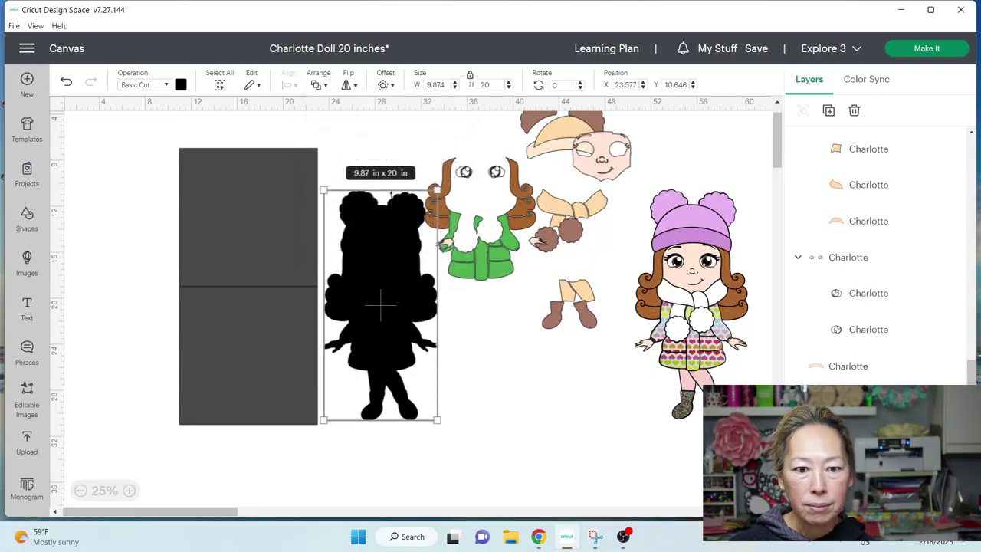
drag(356, 255, 257, 231)
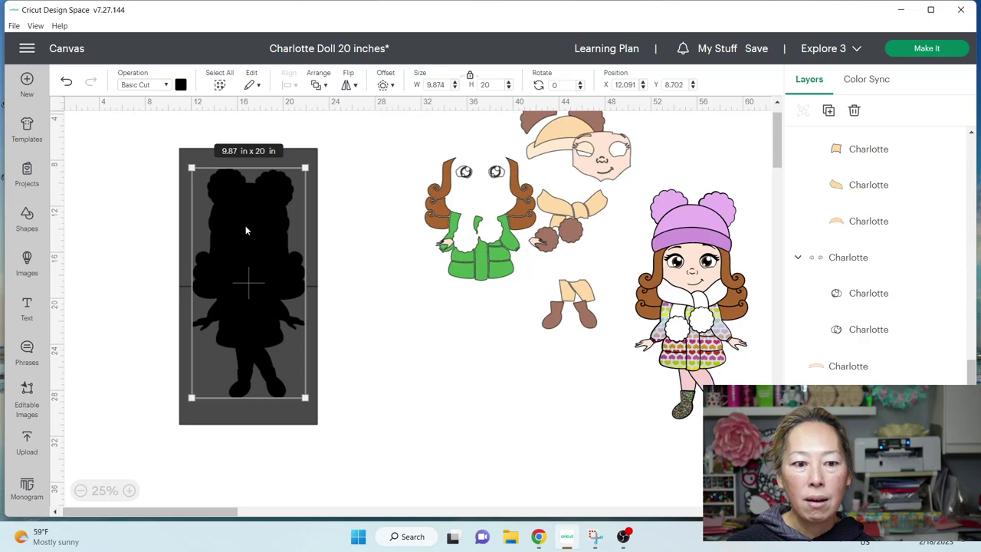
drag(245, 225, 240, 226)
Step: Bring the coloured doll to the front, slide the silhouette under it, and select both
drag(690, 268, 453, 305)
click(323, 87)
click(360, 114)
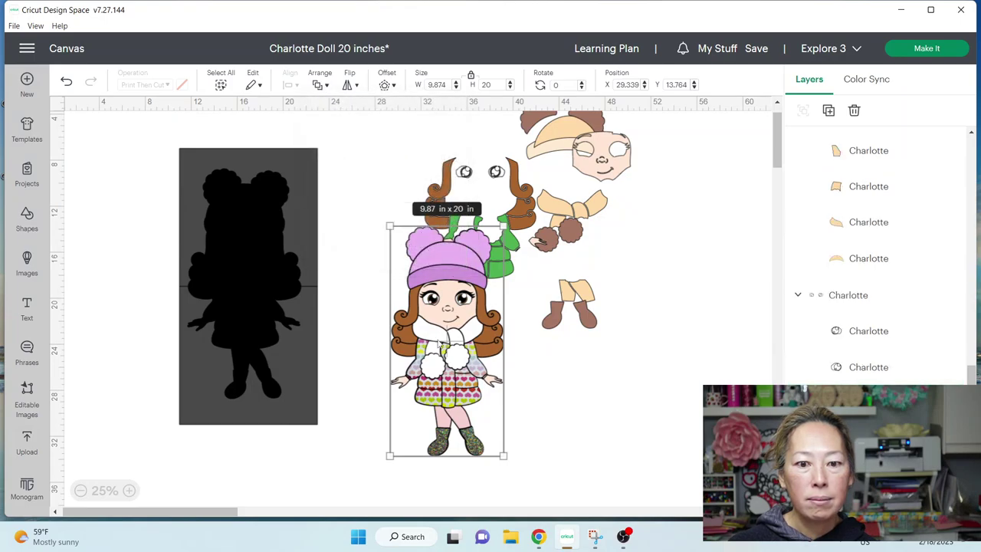
drag(283, 278, 458, 360)
click(565, 436)
drag(564, 452, 404, 424)
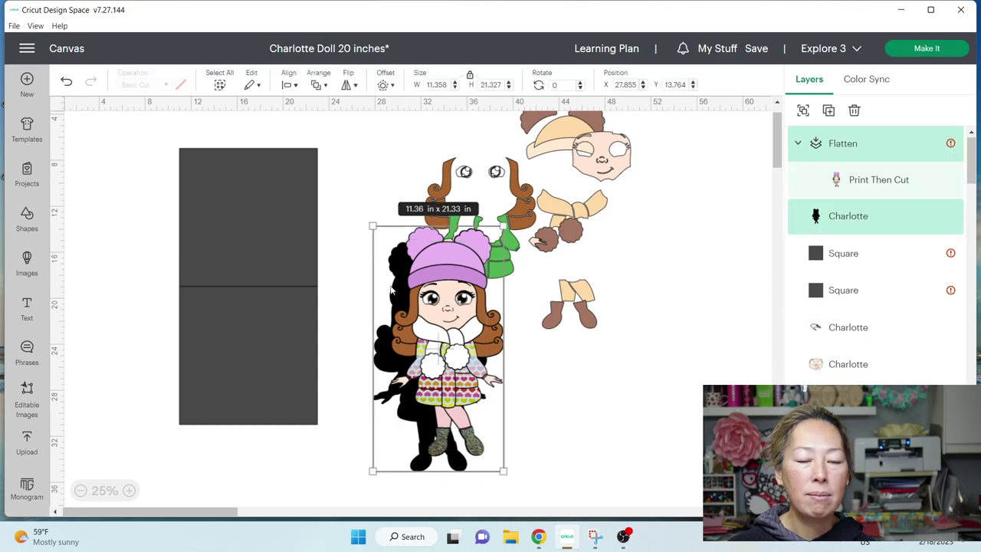
click(323, 86)
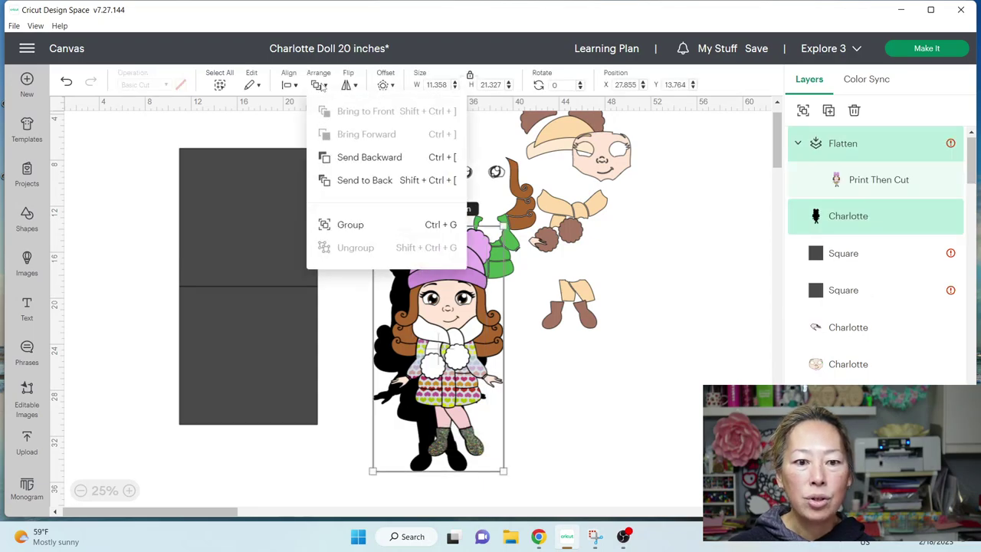
Step: Center-align the heart-coat doll on its black silhouette and group the two
click(288, 85)
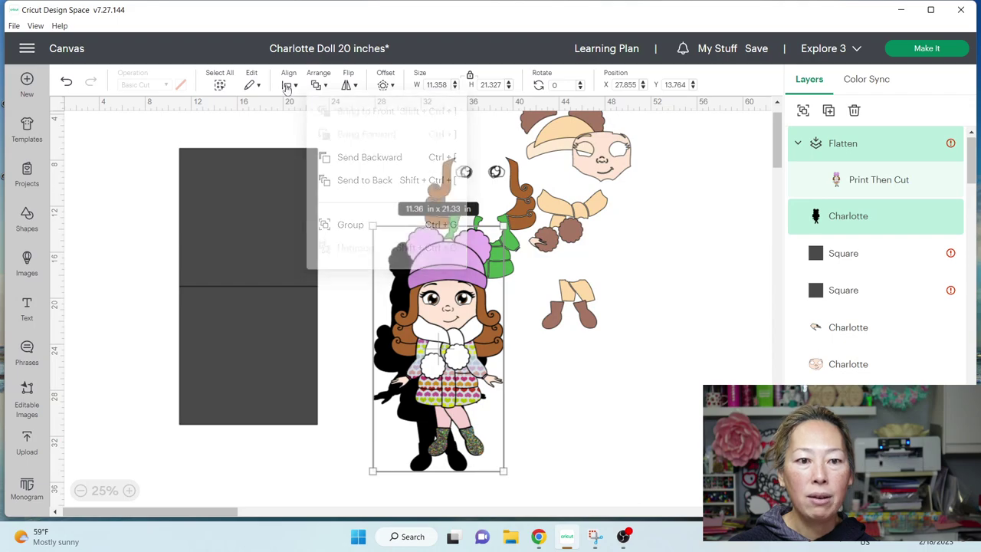
click(288, 85)
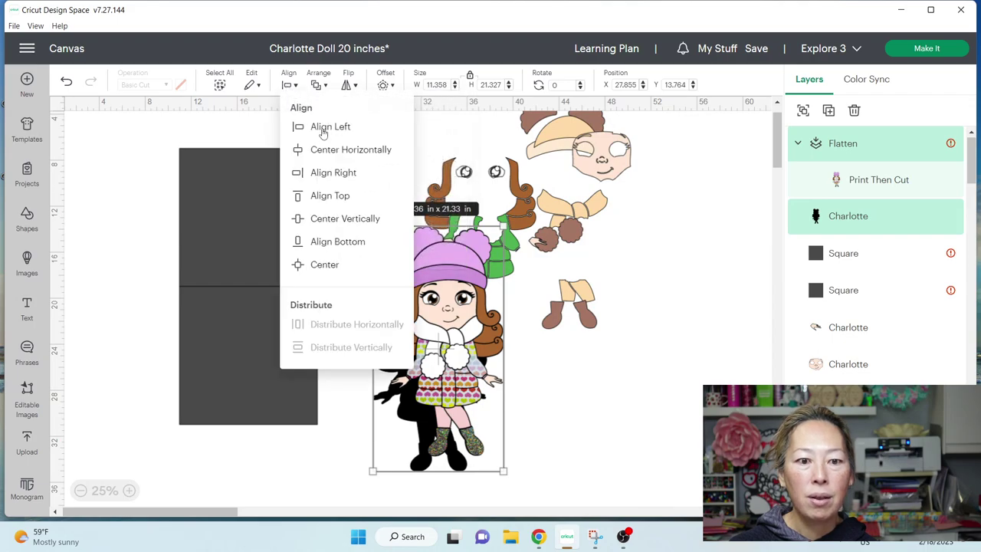
click(326, 265)
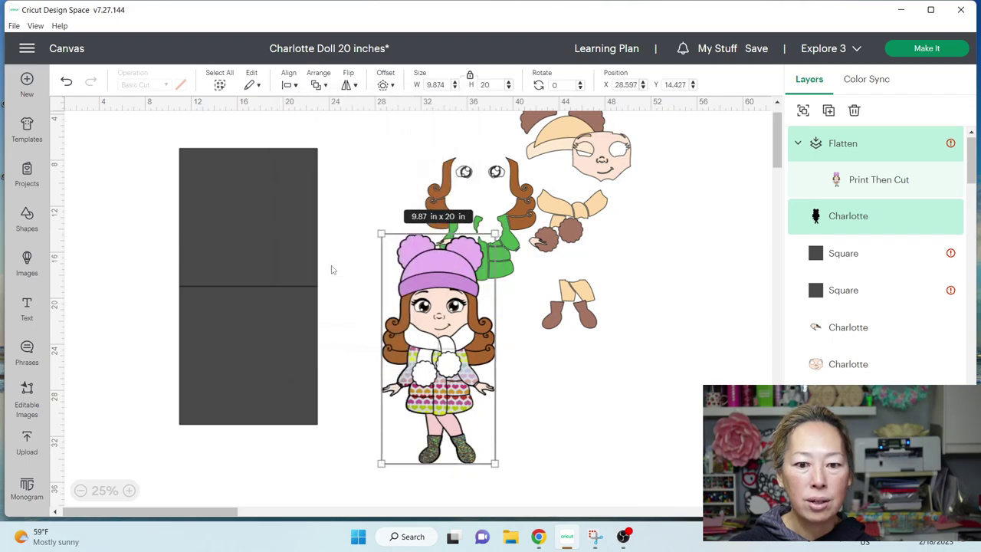
click(802, 109)
Step: Move the grouped 20 in doll onto the stacked squares, settling it near their top
drag(455, 364, 262, 311)
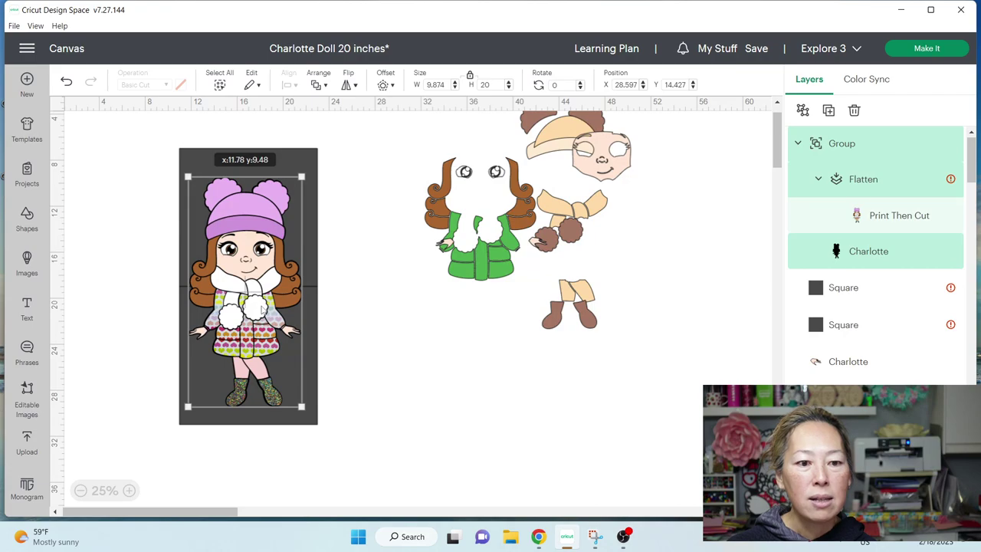
drag(262, 311, 262, 310)
click(488, 377)
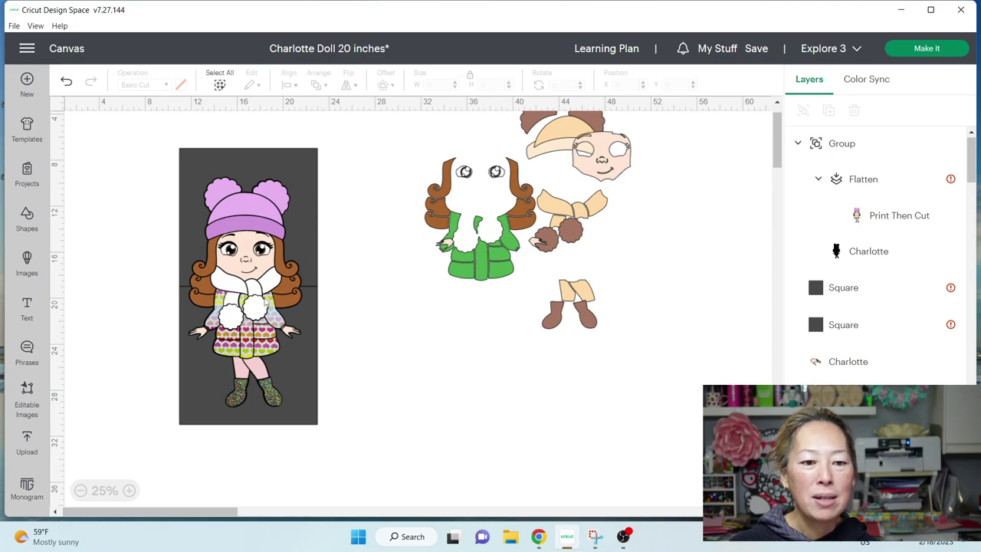
drag(259, 367, 257, 340)
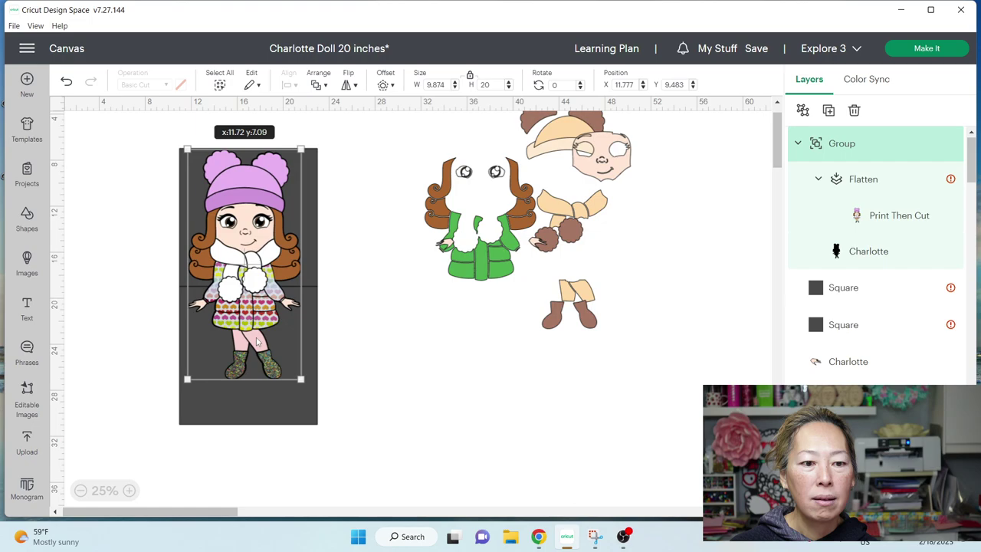
drag(258, 342, 256, 344)
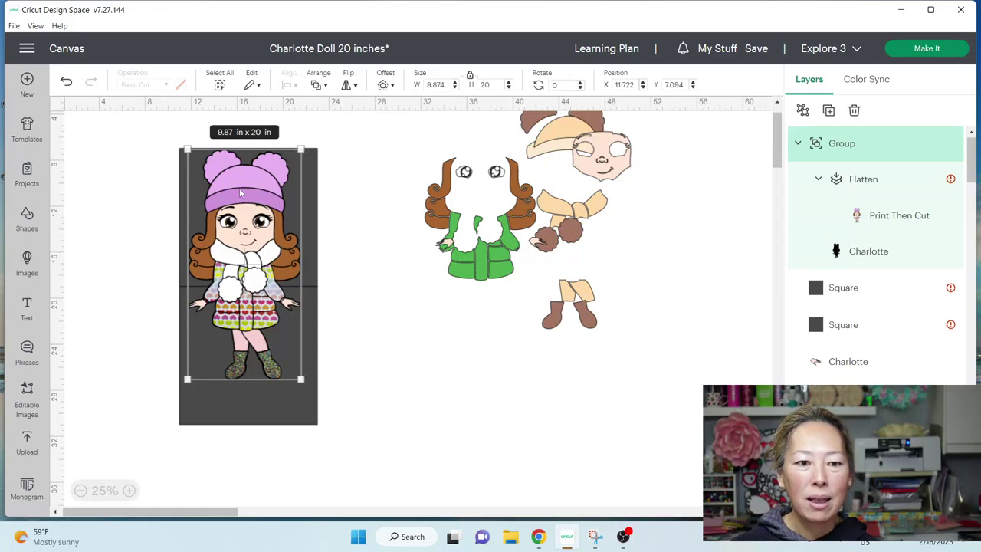
Step: Ungroup the doll and move the colour doll aside, off the grey square
click(379, 346)
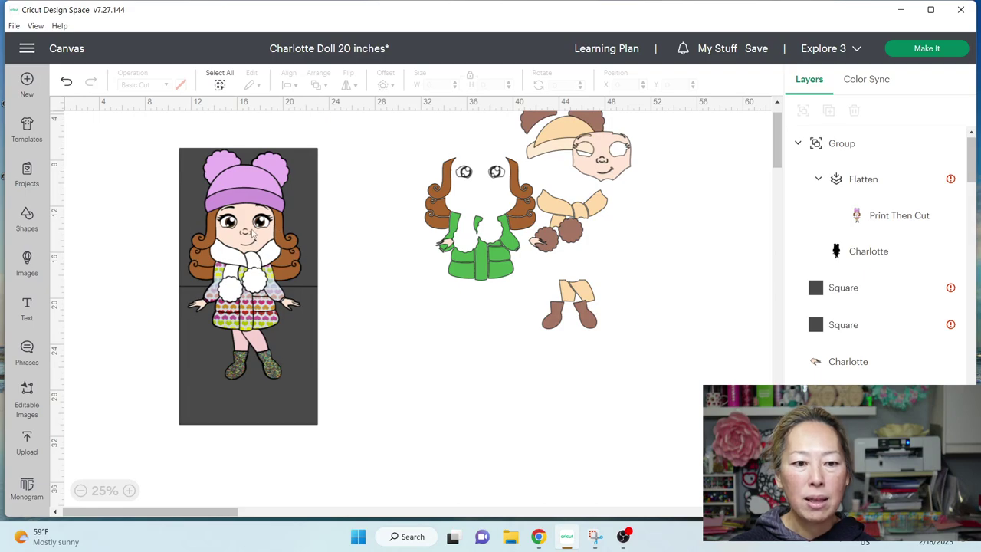
click(248, 215)
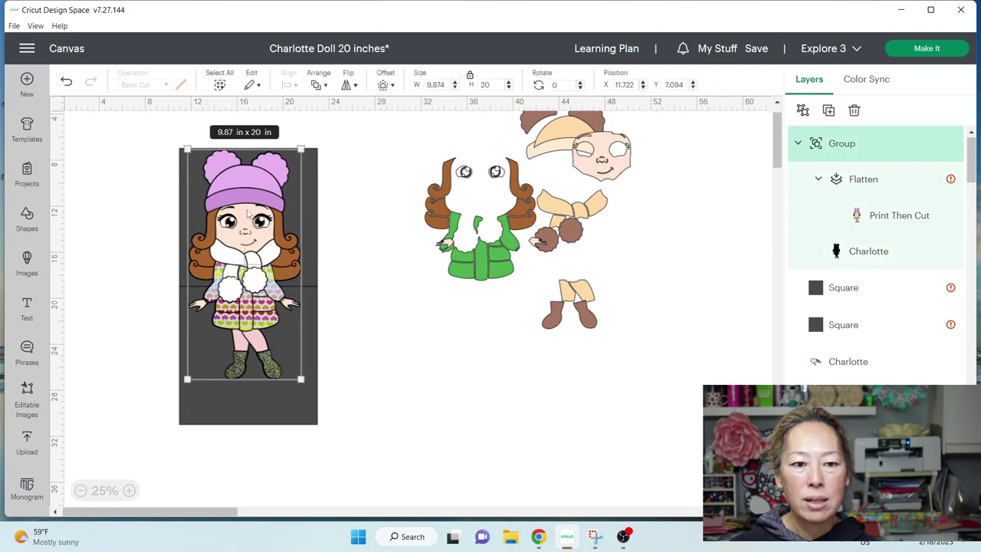
click(803, 114)
click(363, 209)
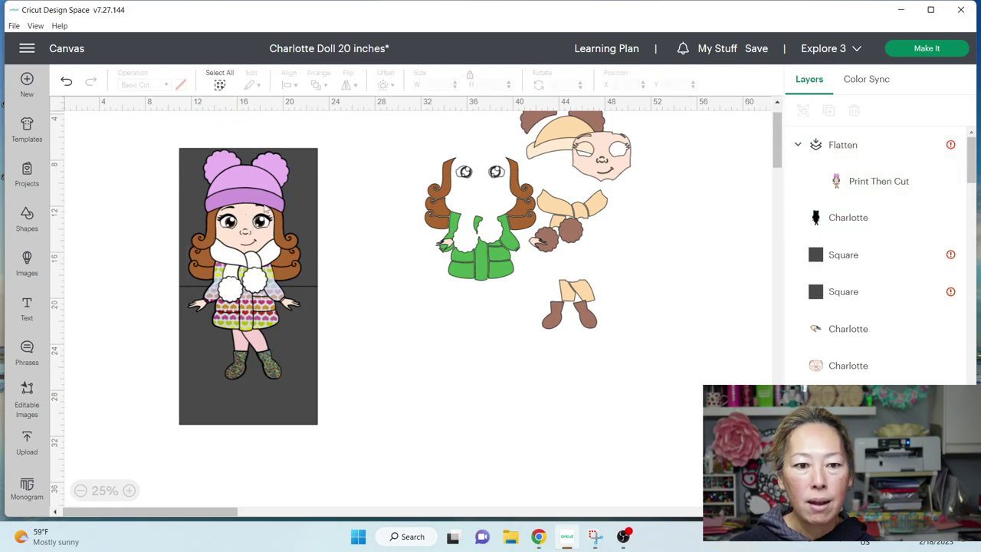
drag(264, 208, 762, 292)
click(112, 332)
Step: Slice the silhouette with the grey square, rejoin upper and lower halves, and delete the square and scraps
drag(109, 311, 336, 341)
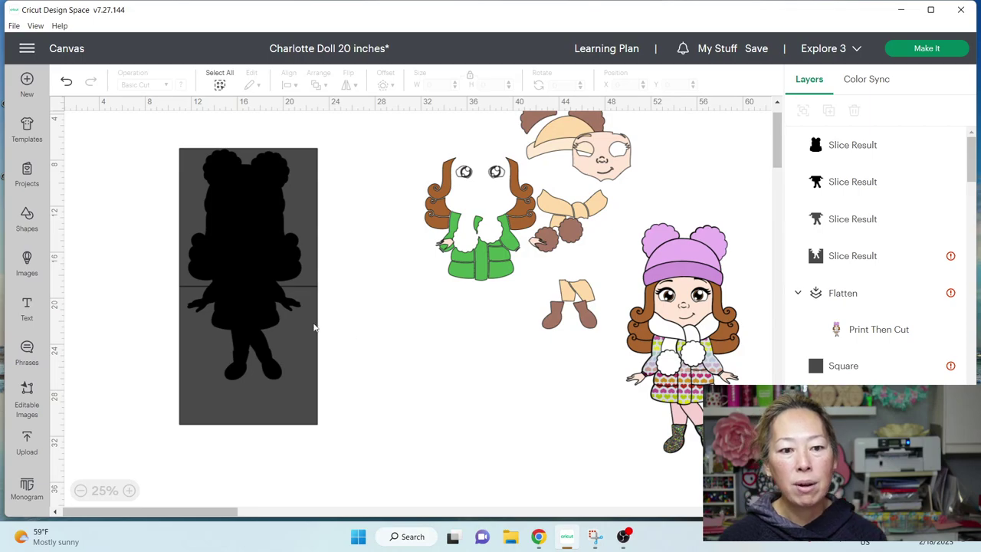
drag(250, 315, 472, 386)
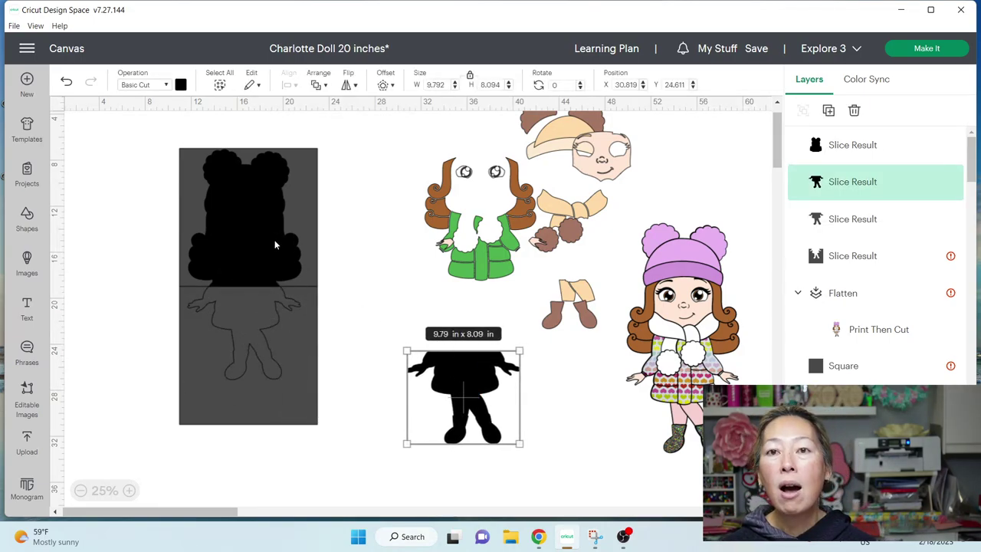
drag(276, 244, 330, 288)
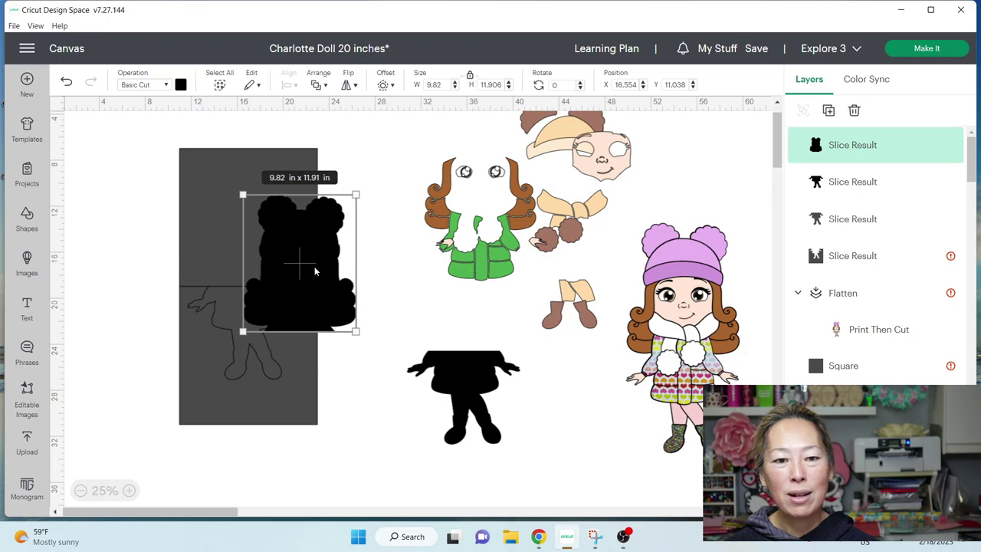
drag(317, 268, 496, 318)
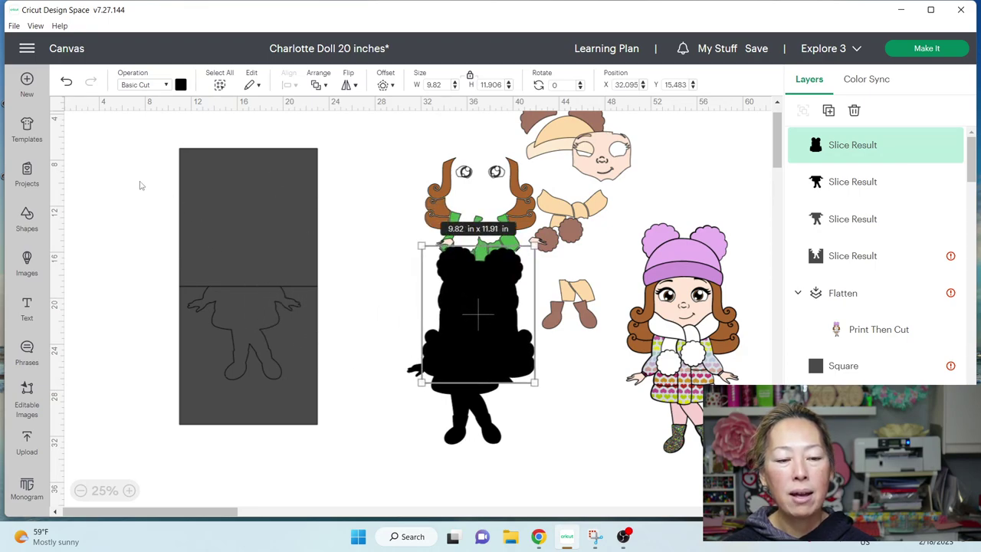
drag(140, 185, 301, 399)
key(Delete)
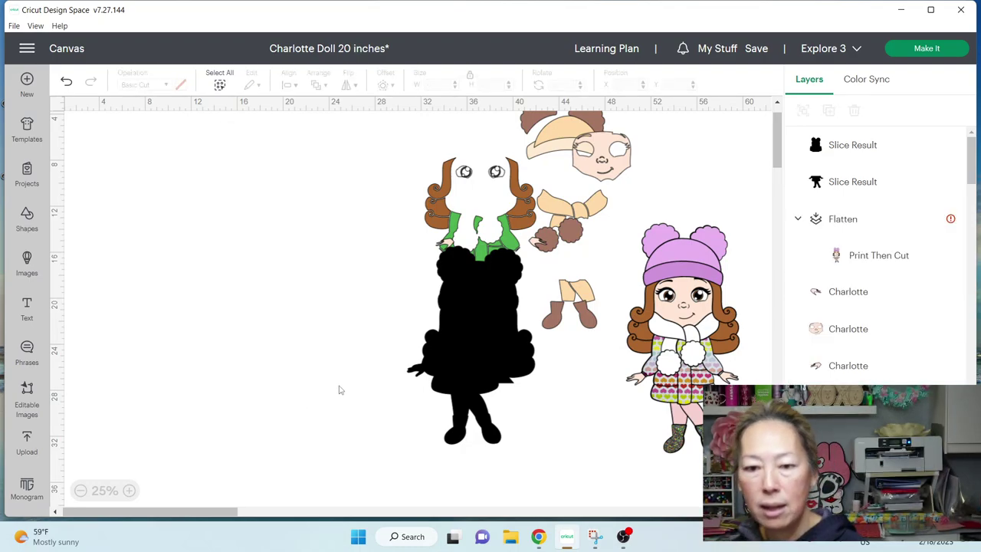
Step: Save the project, delete the flattened Print Then Cut doll, and proceed to Make It
click(760, 48)
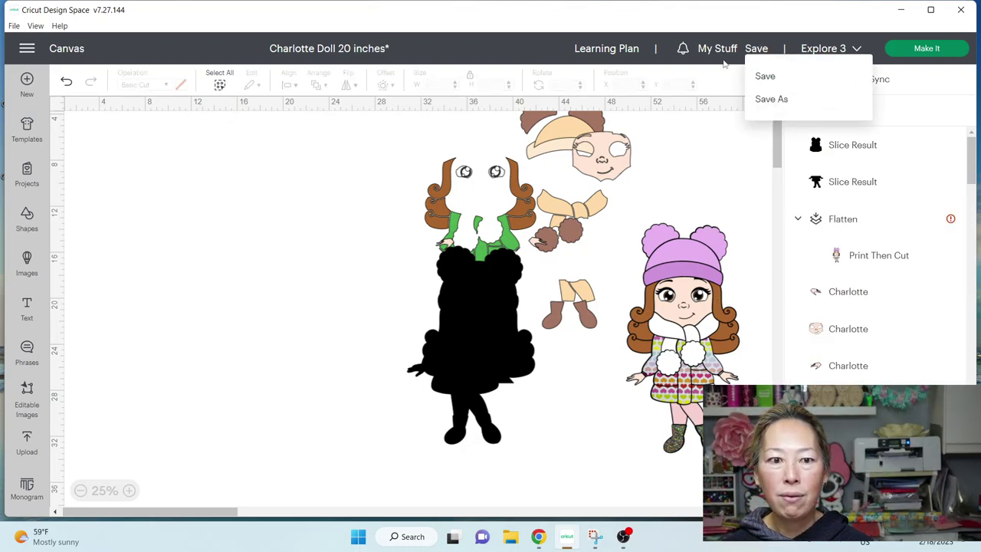
click(805, 80)
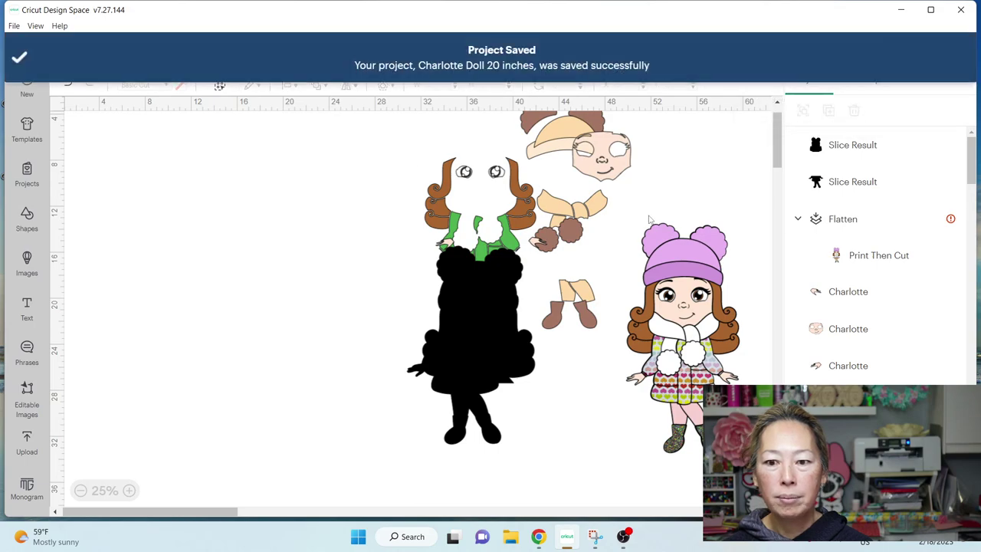
drag(678, 277, 171, 227)
key(Delete)
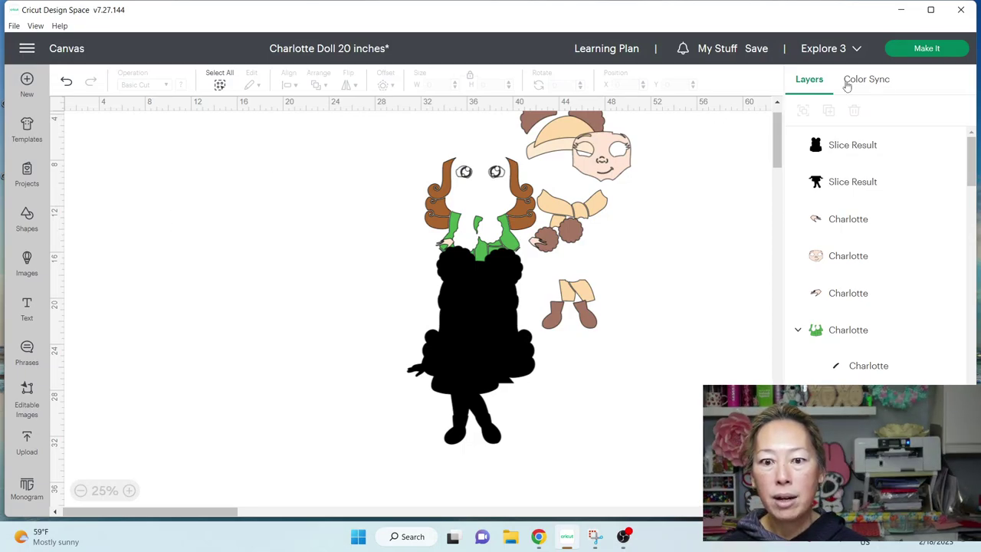
click(923, 48)
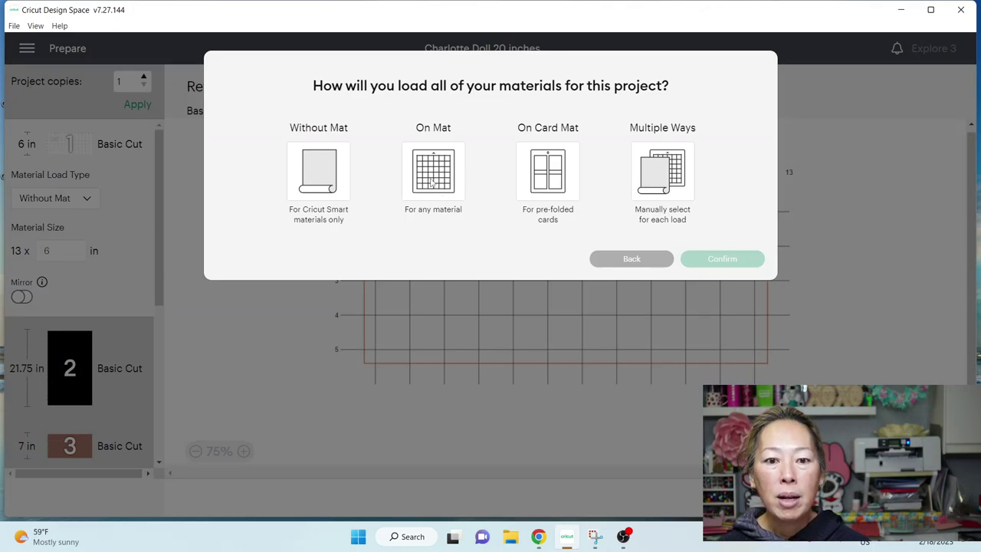
Step: Load all materials On Mat using the 12 in x 24 in mat size
click(431, 182)
click(510, 269)
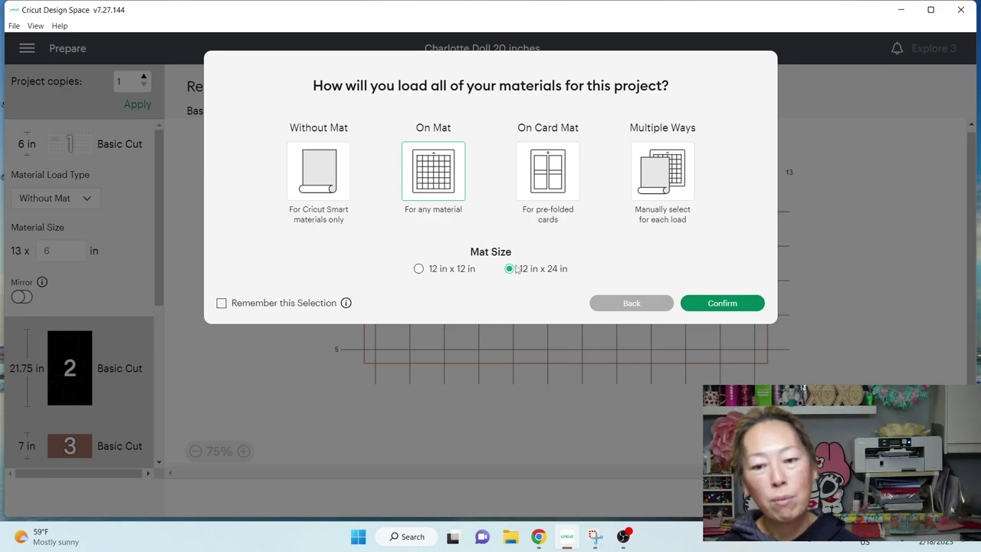
click(704, 301)
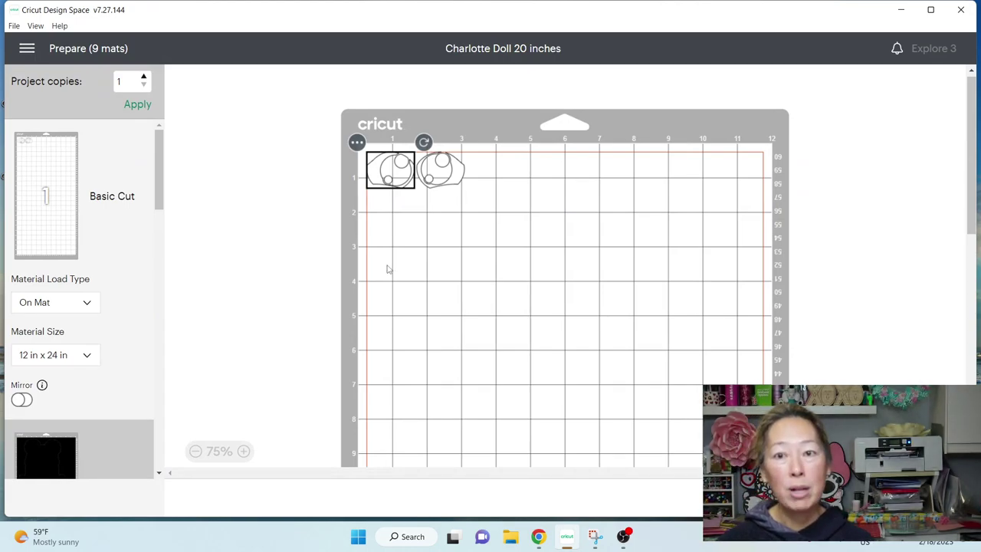
Step: Bring up mat 2 with the silhouette halves and move the lower half further down
scroll(240, 267, down, 3)
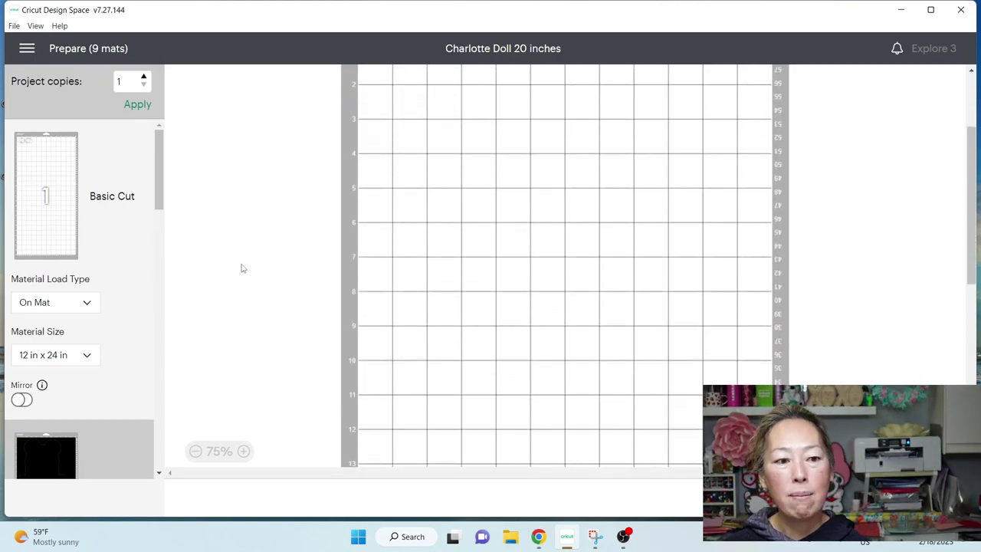
scroll(116, 319, down, 3)
click(50, 283)
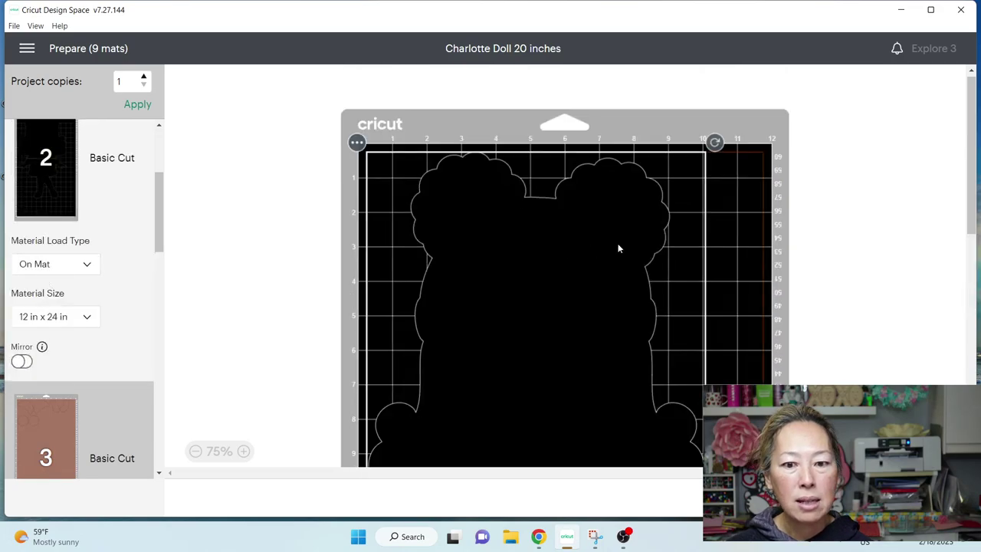
scroll(619, 247, down, 5)
drag(578, 341, 574, 488)
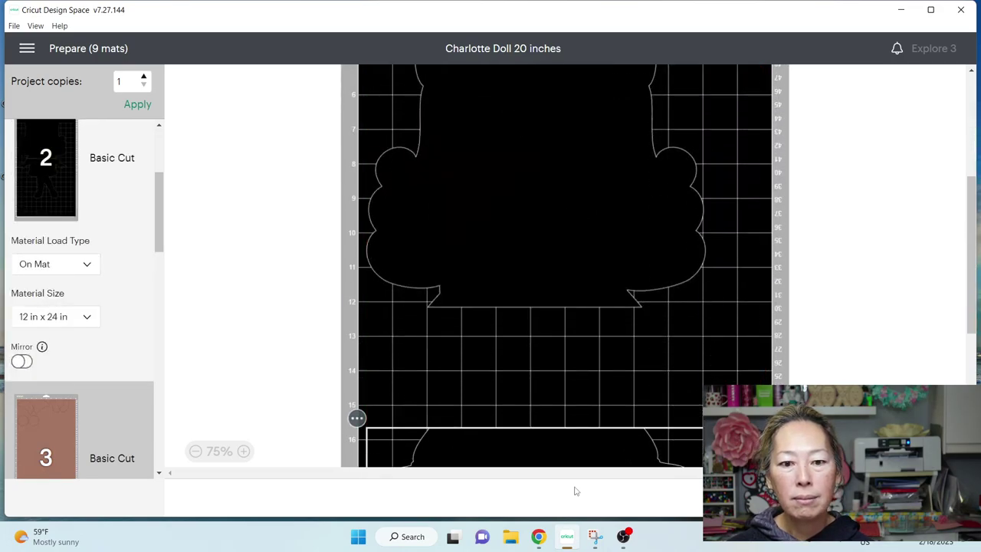
click(449, 318)
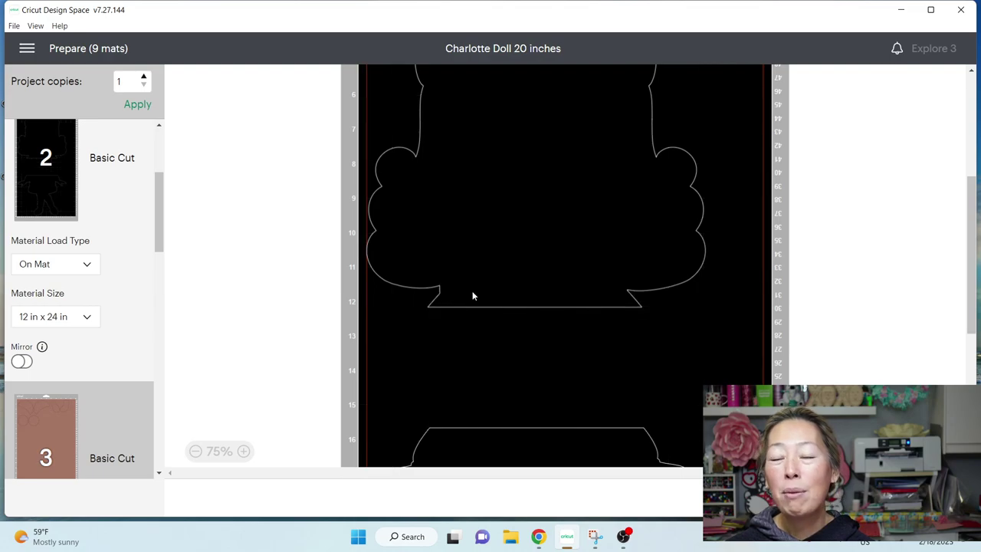
scroll(473, 295, up, 5)
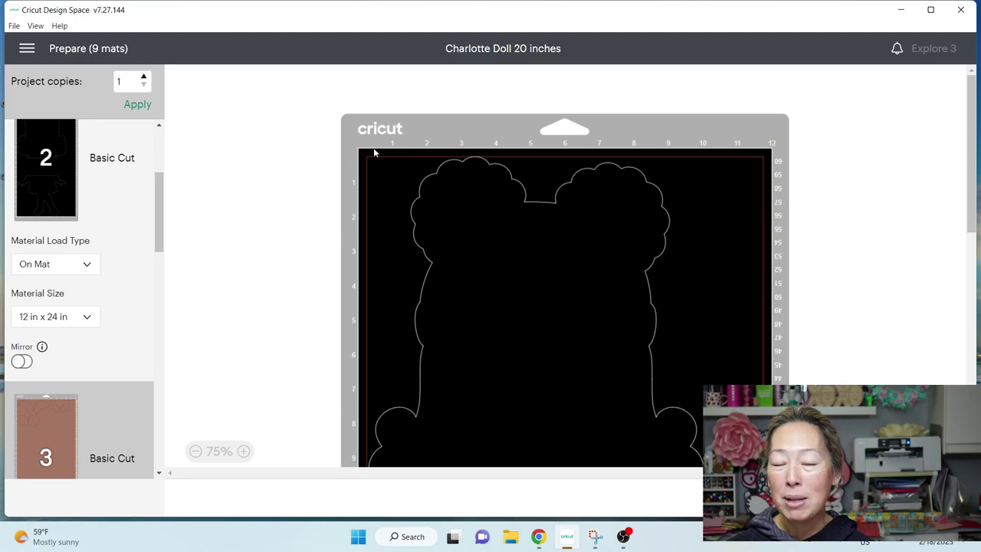
scroll(523, 124, down, 5)
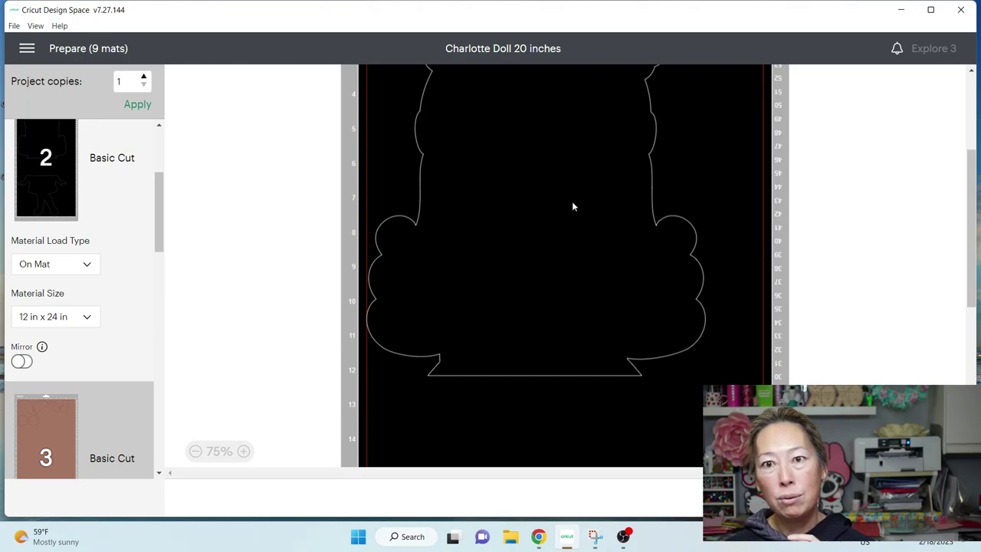
Step: On mat 2, reposition the lower legs piece so it begins near 16 in, inside the 24-in mat
scroll(572, 203, down, 3)
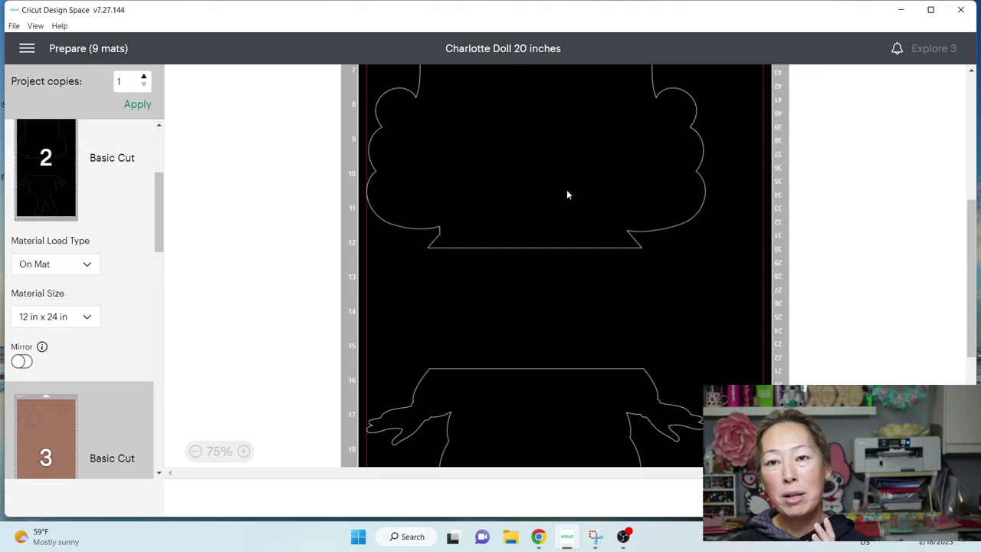
scroll(567, 195, down, 6)
scroll(565, 248, up, 5)
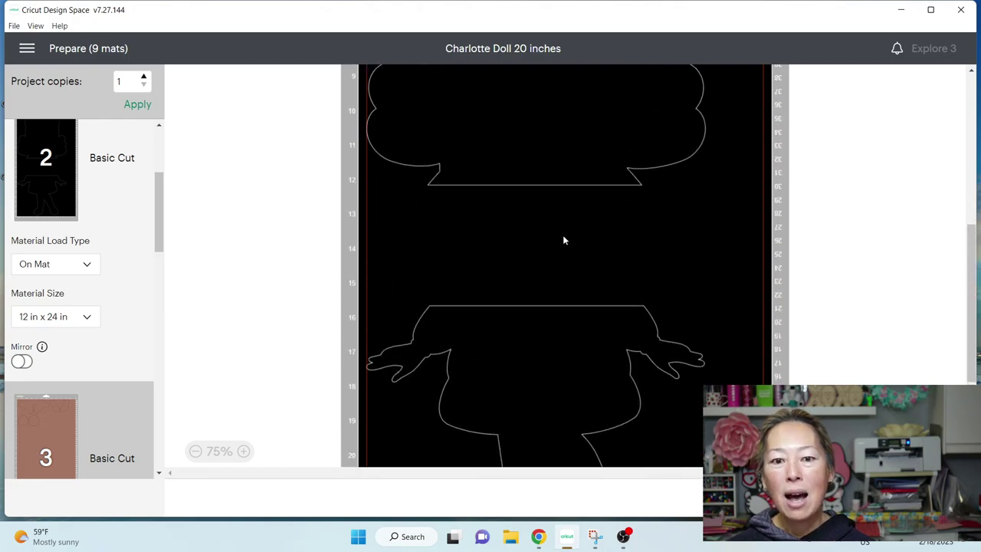
drag(557, 347, 536, 409)
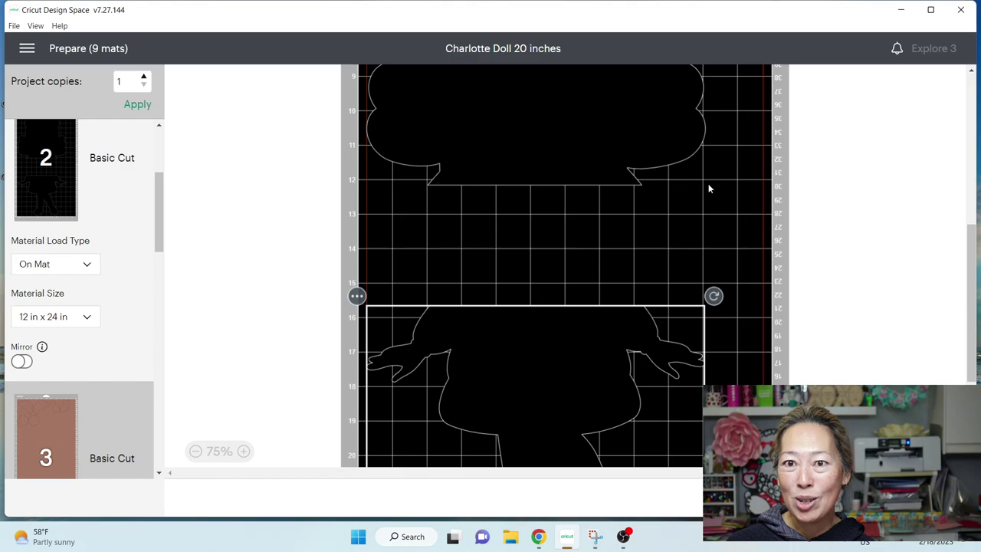
scroll(593, 353, down, 5)
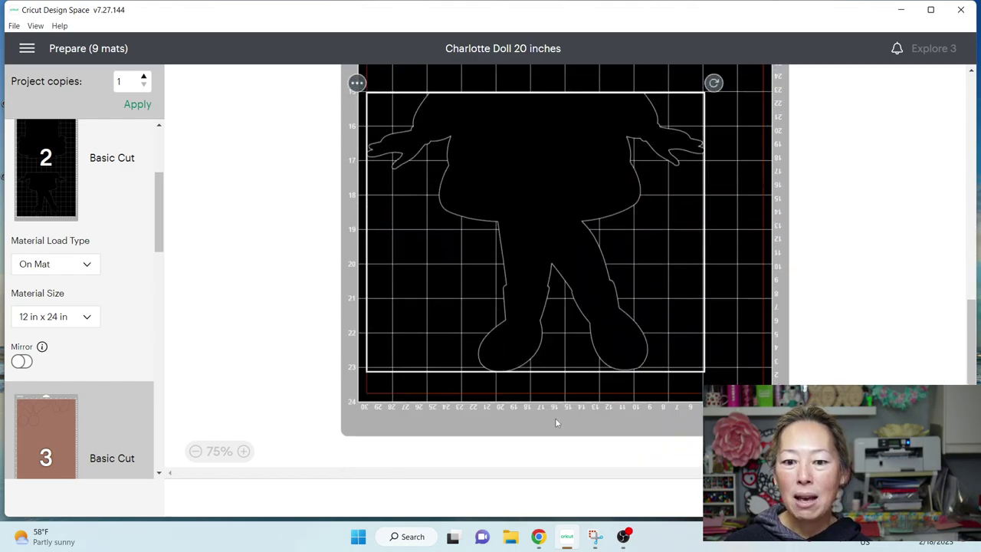
scroll(550, 193, up, 5)
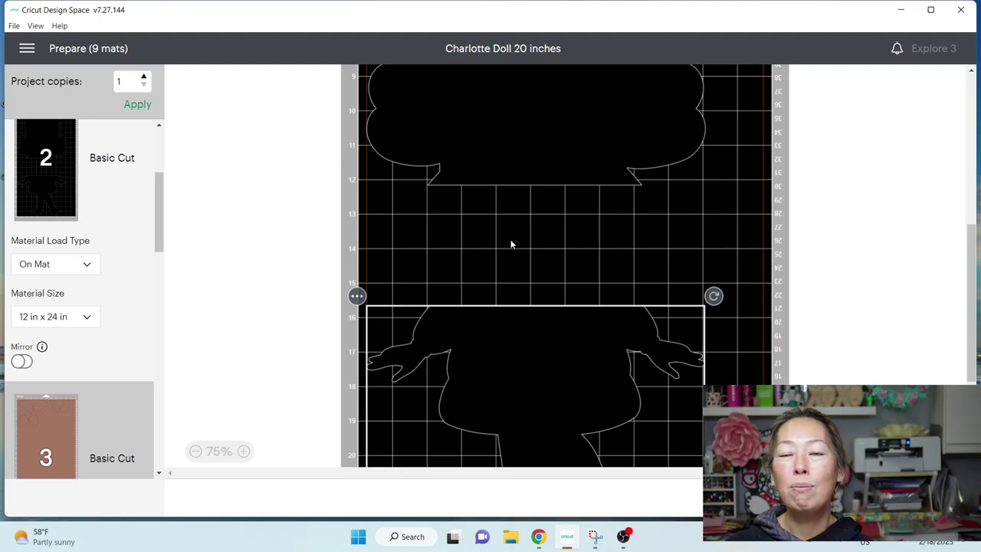
scroll(105, 341, down, 3)
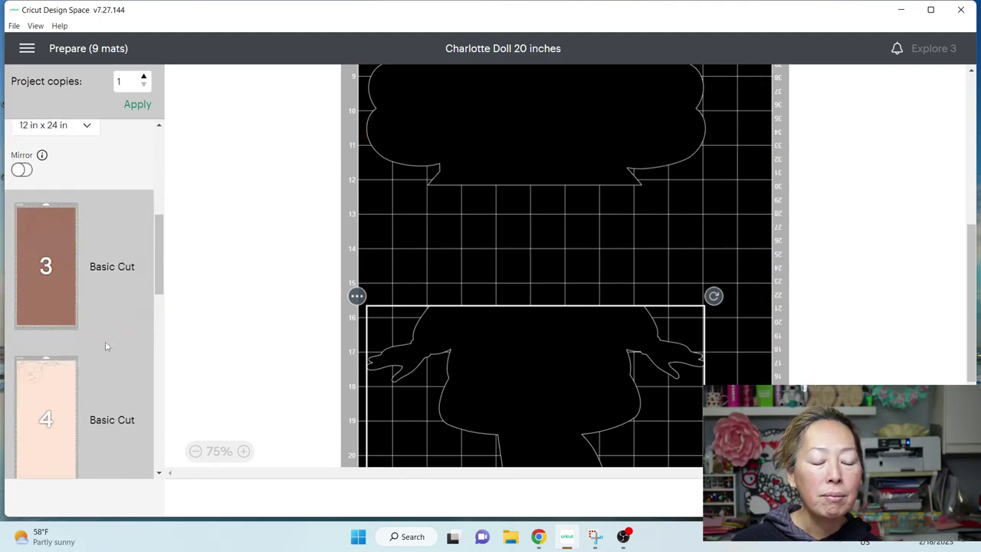
scroll(105, 341, down, 3)
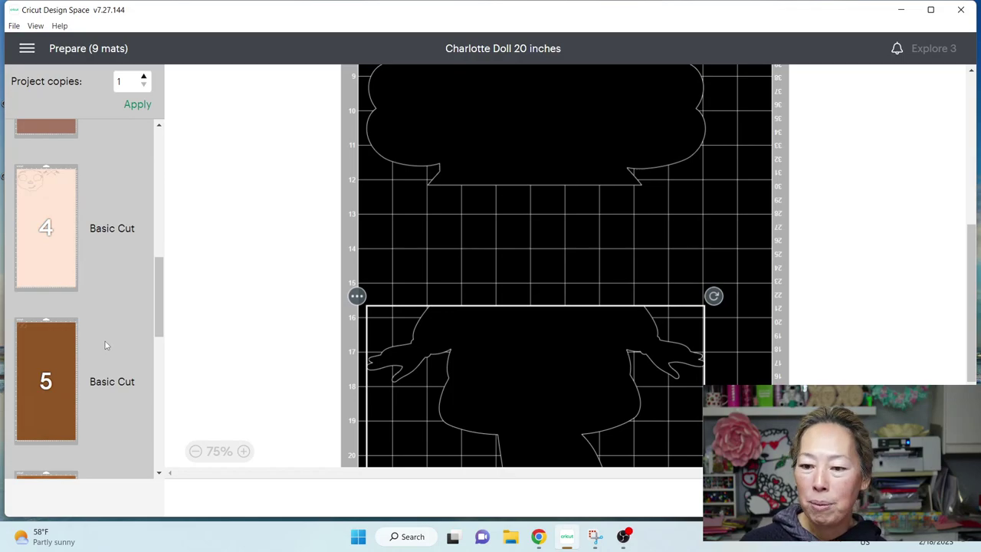